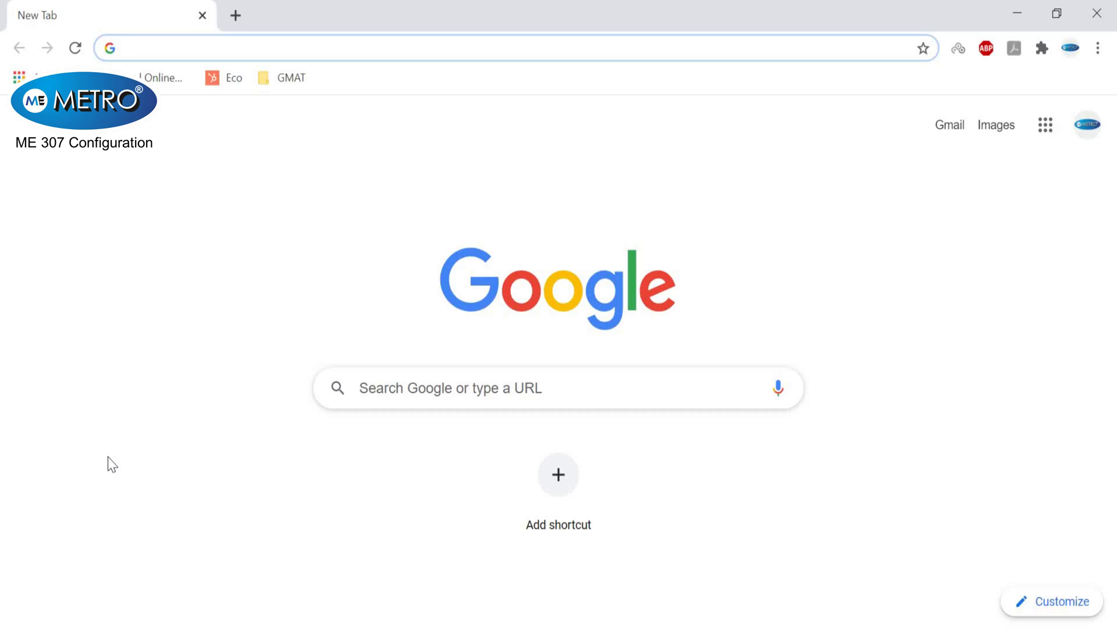
- Bring up the Windows Run prompt with ncpa.cpl entered
key(super+r)
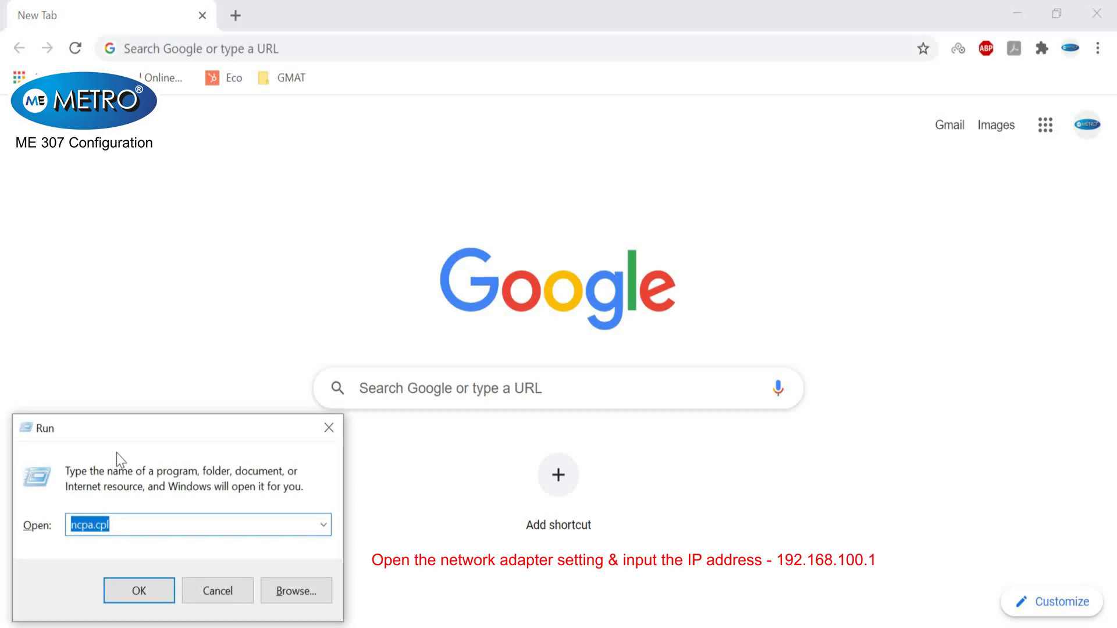
- Run ncpa.cpl and open the Ethernet adapter's Internet Protocol Version 4 (TCP/IPv4) properties
key(Return)
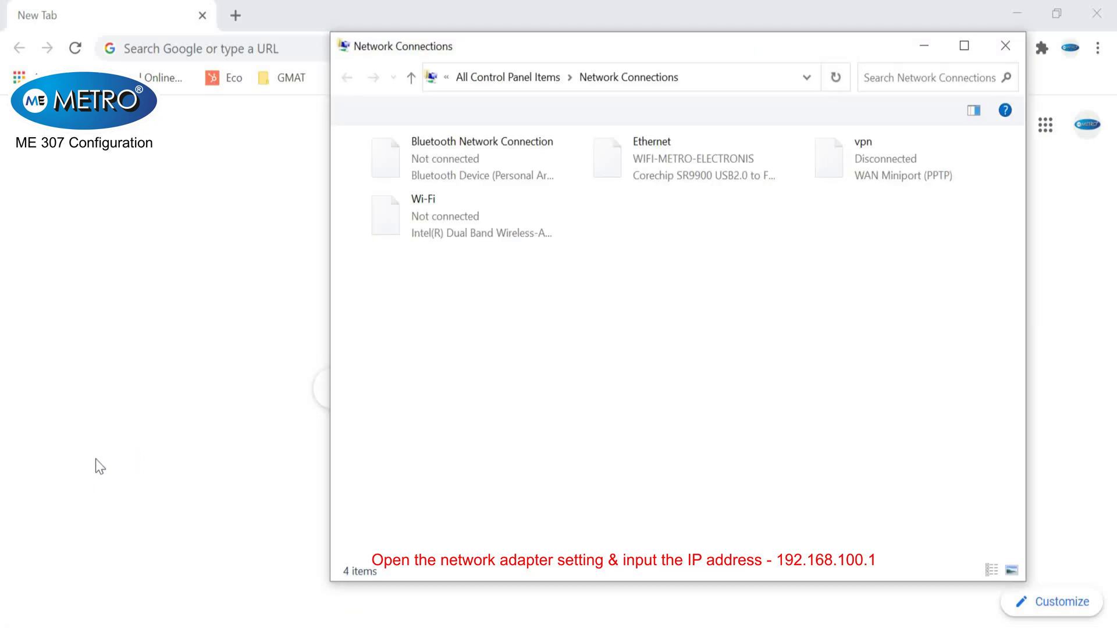
click(655, 169)
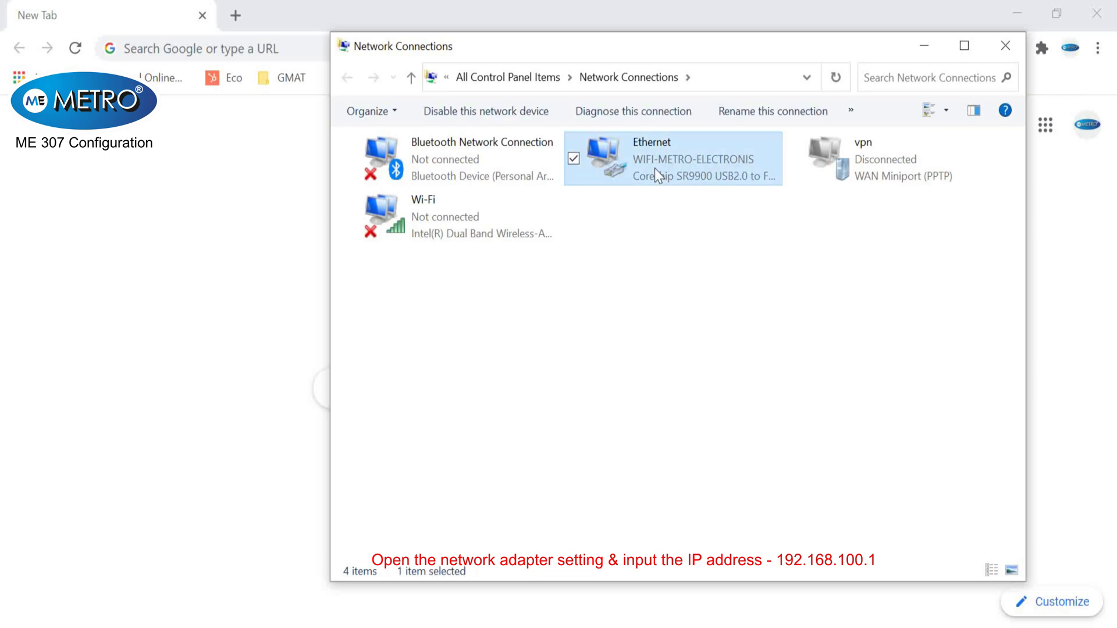
right_click(653, 171)
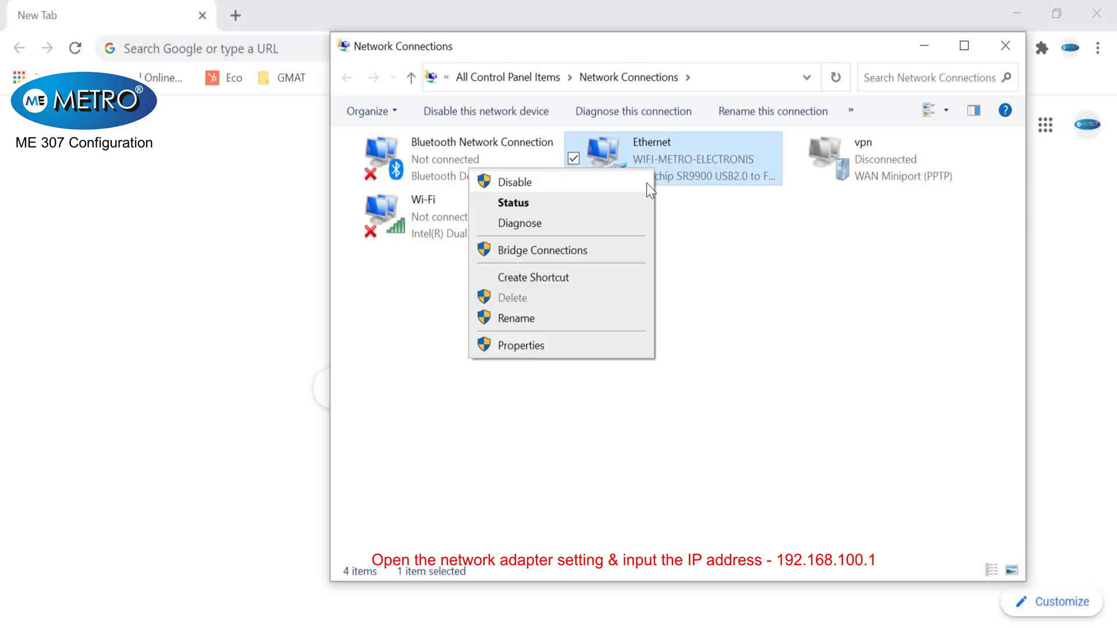
click(567, 347)
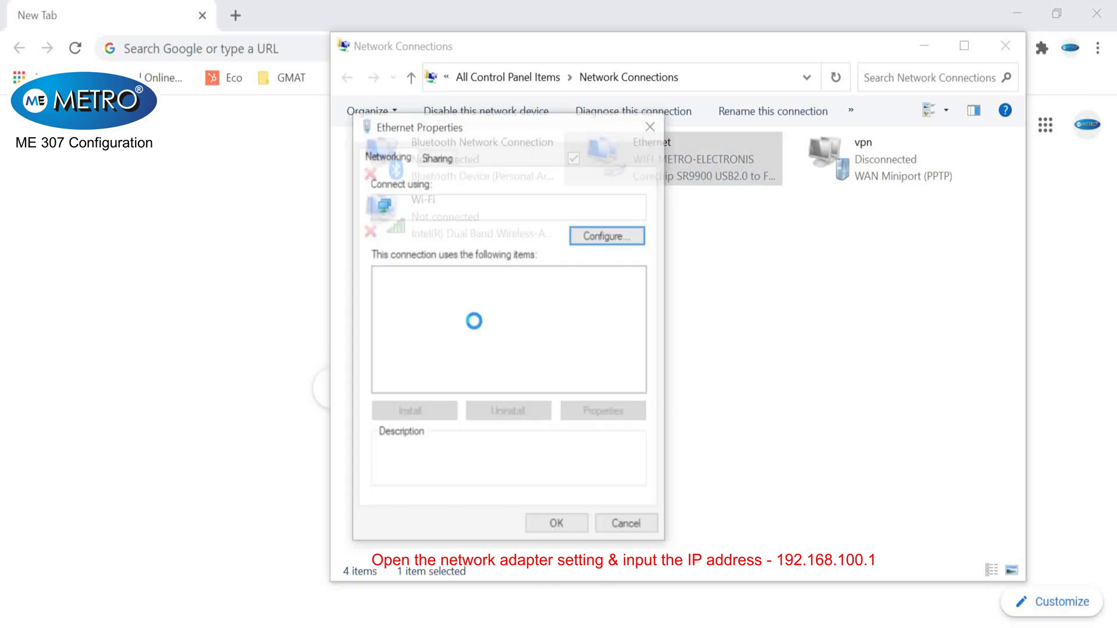
double_click(456, 322)
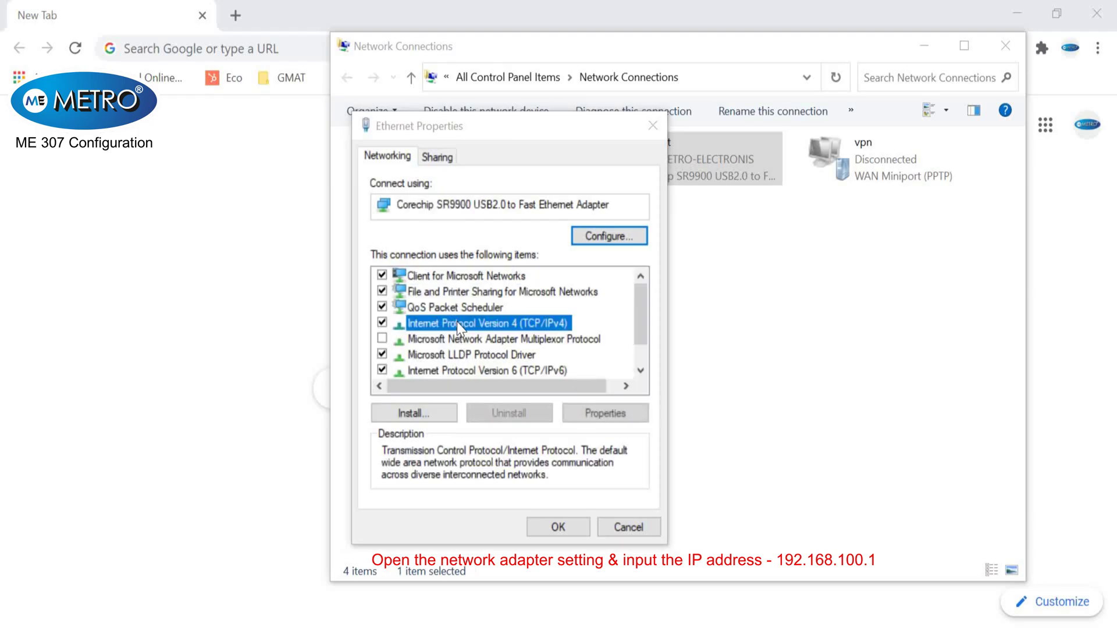
- Give Ethernet static IP 192.168.100.111, mask 255.255.255.0, gateway 192.168.100.1, and apply
click(454, 333)
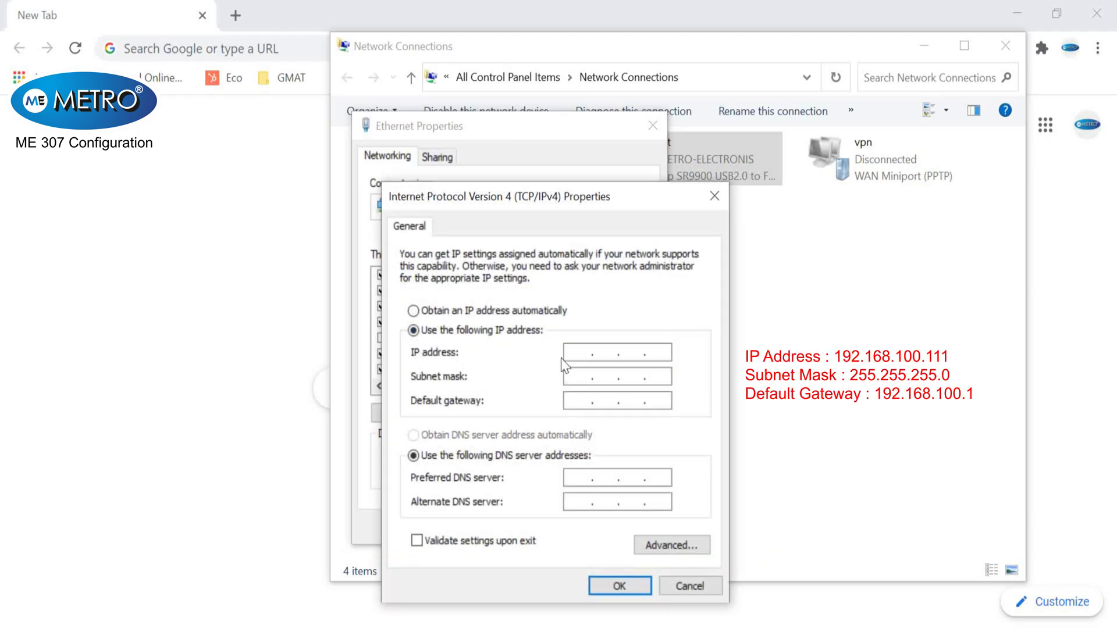
click(577, 353)
text(192 . 168 . 100 . 111)
key(Tab)
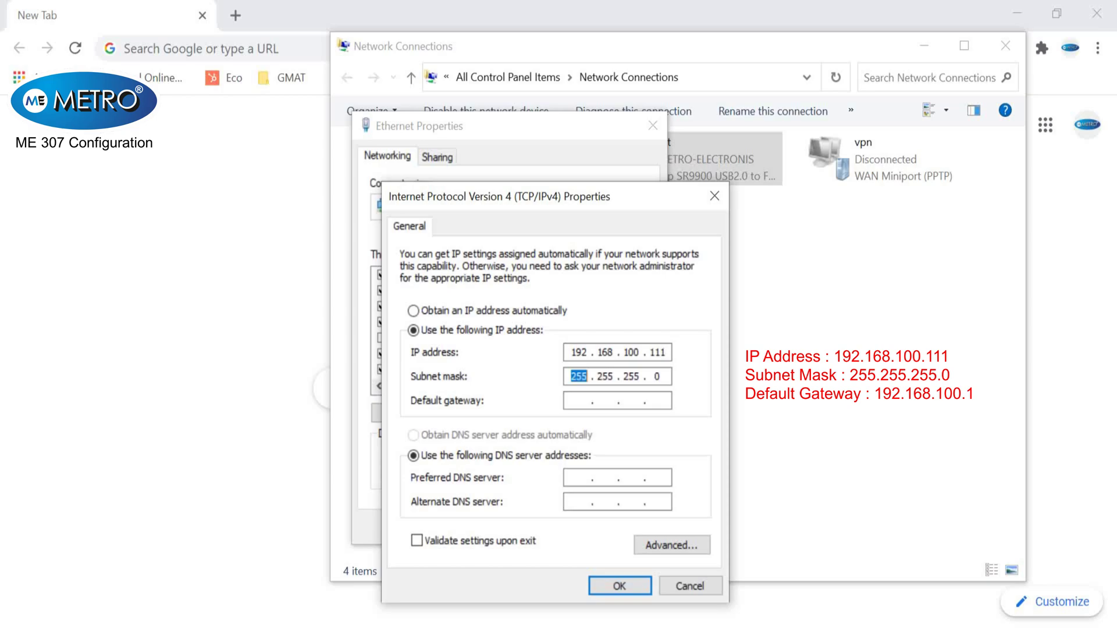
key(Tab)
text(192 . 168 . 100 . 1)
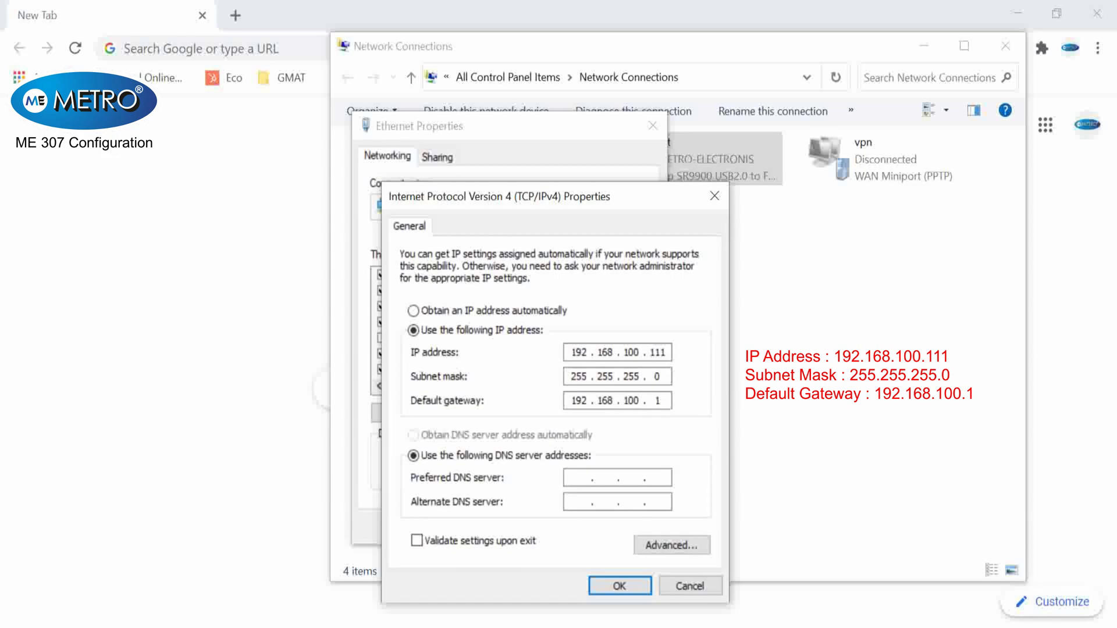
key(Return)
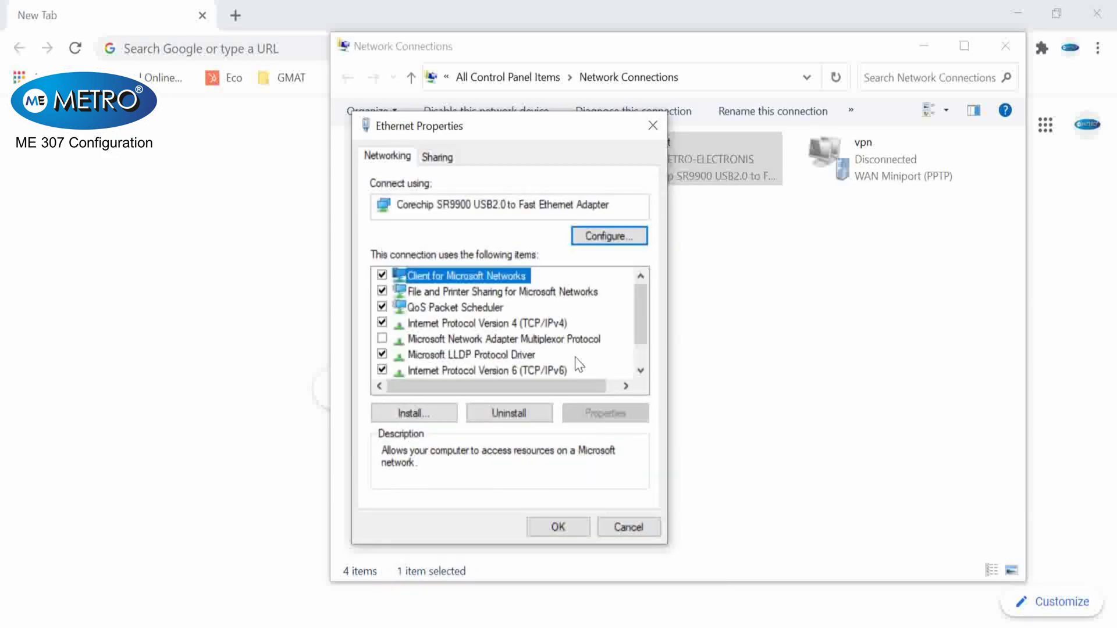
click(563, 523)
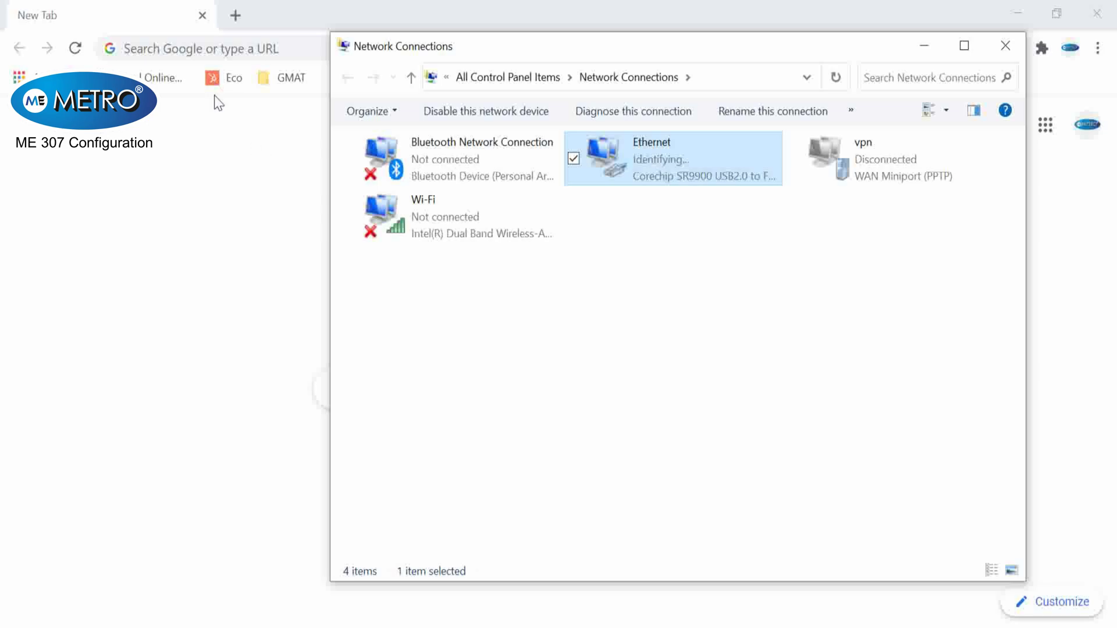
- Load the ME-307 login page at 192.168.100.1 in Chrome
click(1017, 50)
click(399, 42)
text(1)
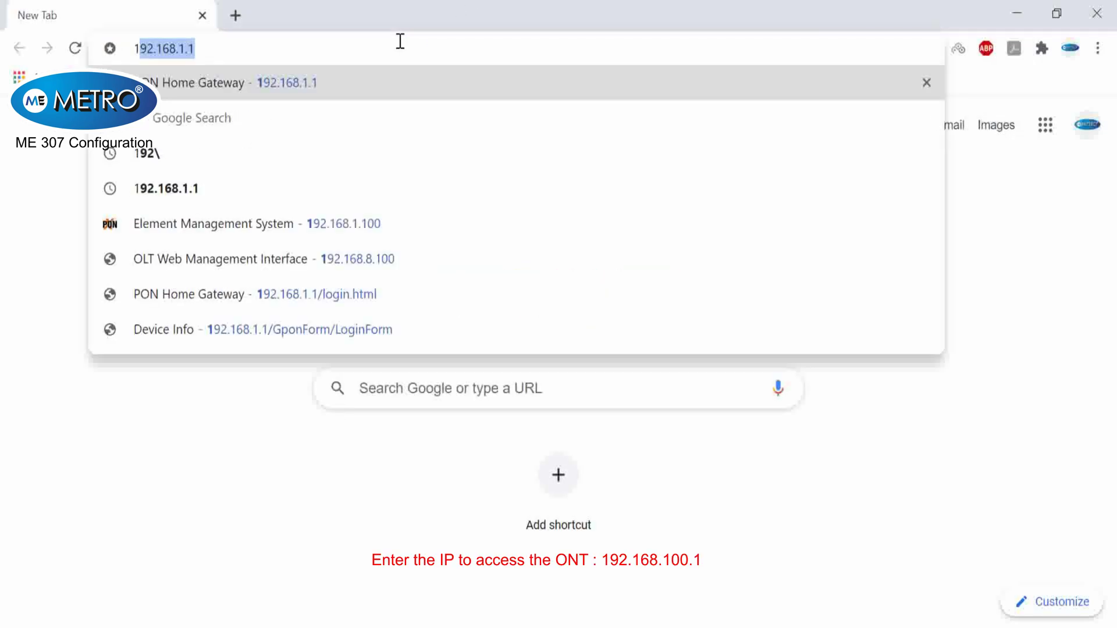
text(92.16)
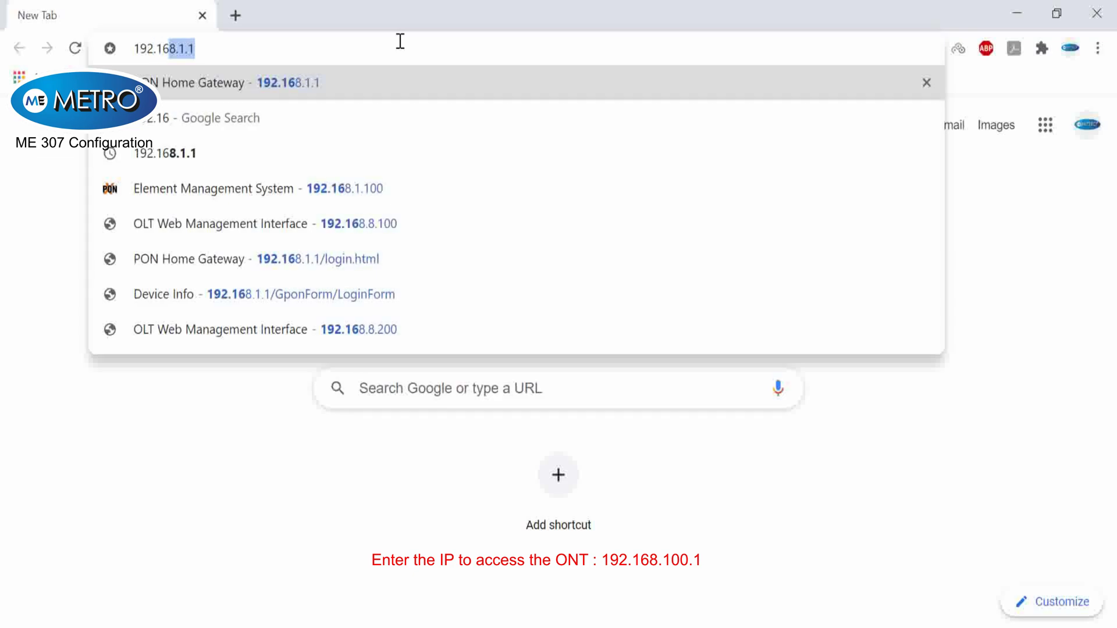
text(8.100)
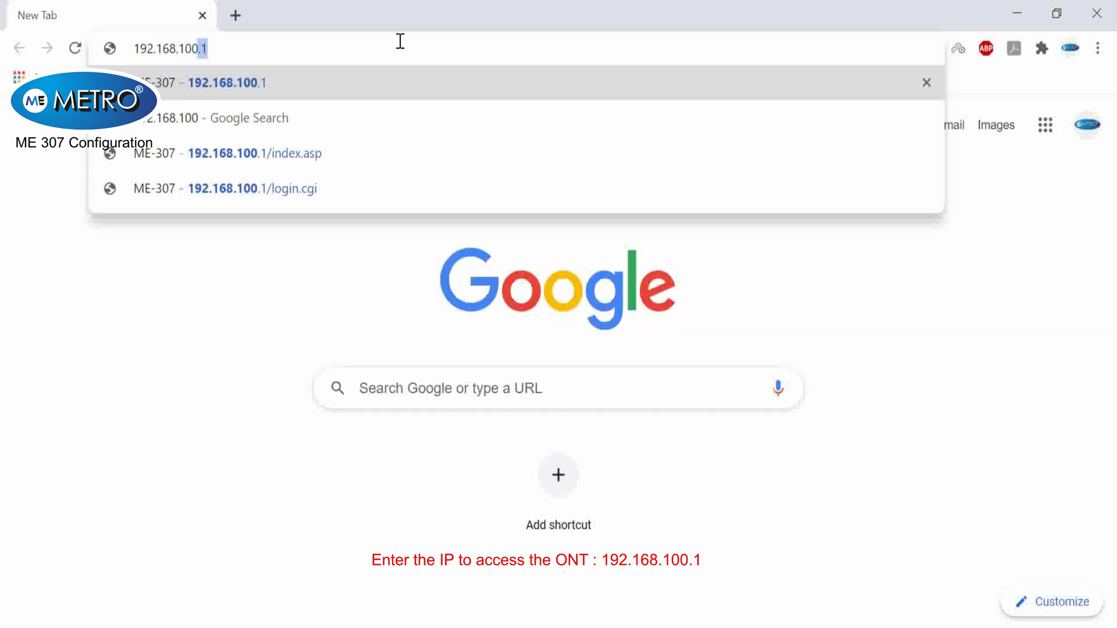
text(.1)
key(Return)
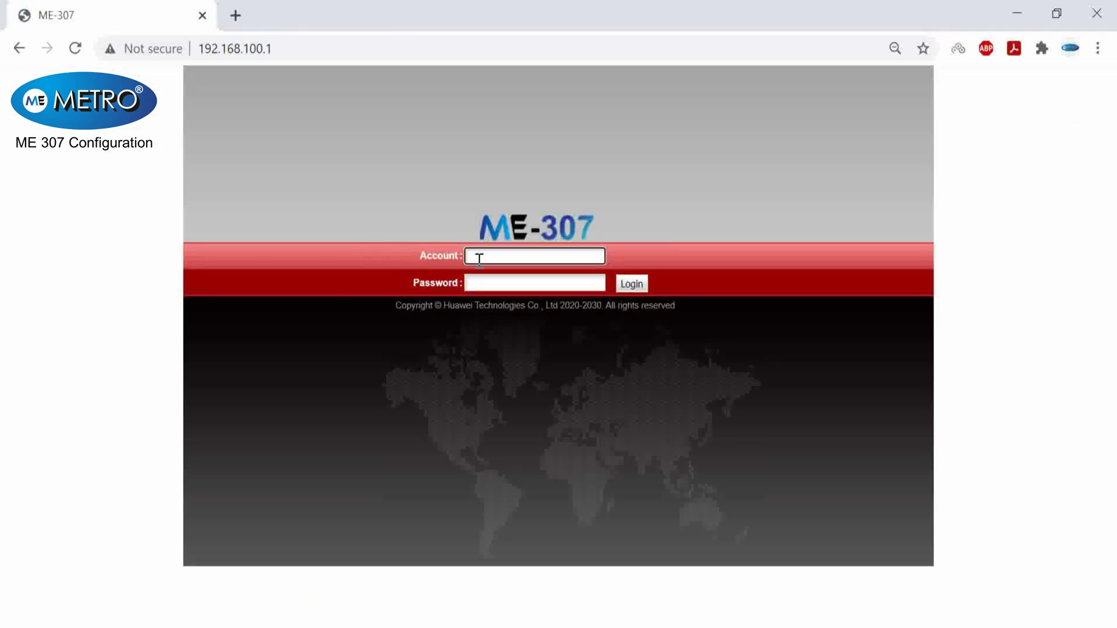
- Enter the administrator account name and password in the Account and Password fields
text(t)
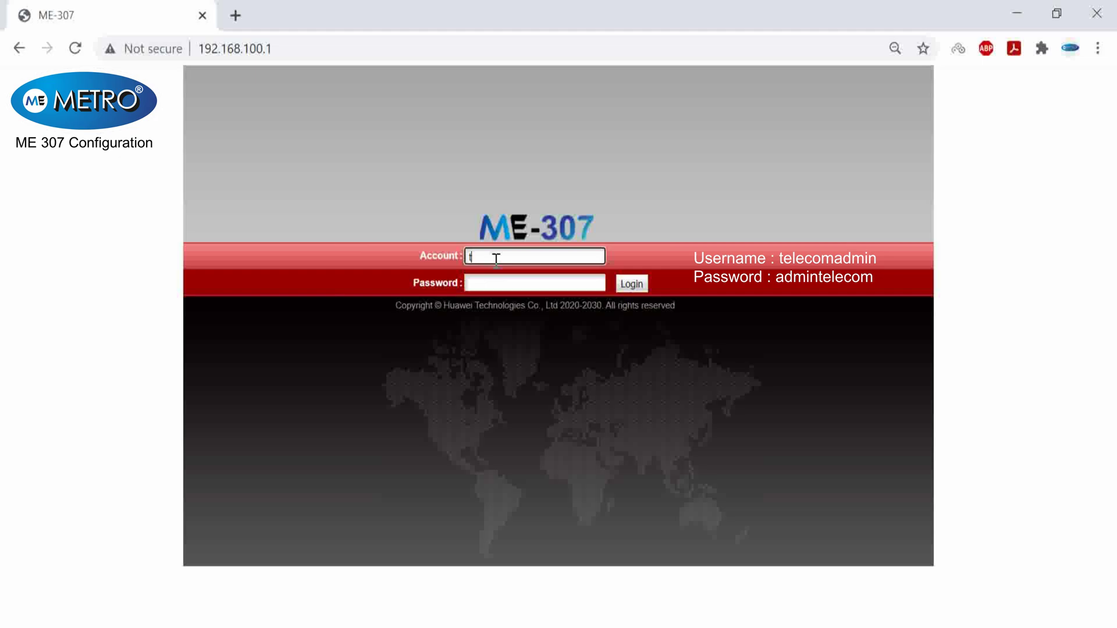
text(elecomadmin)
key(Tab)
text(admin)
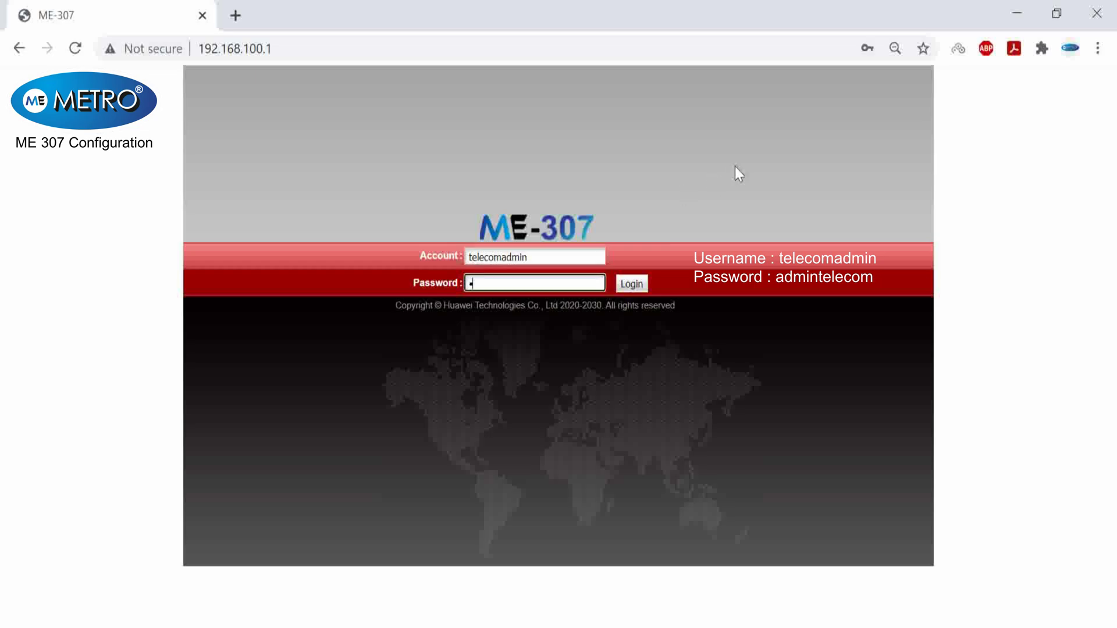
text(telecom)
- Log in and apply LAN1 and LAN2 as Layer 3 ports in LAN Port Work Mode
click(633, 284)
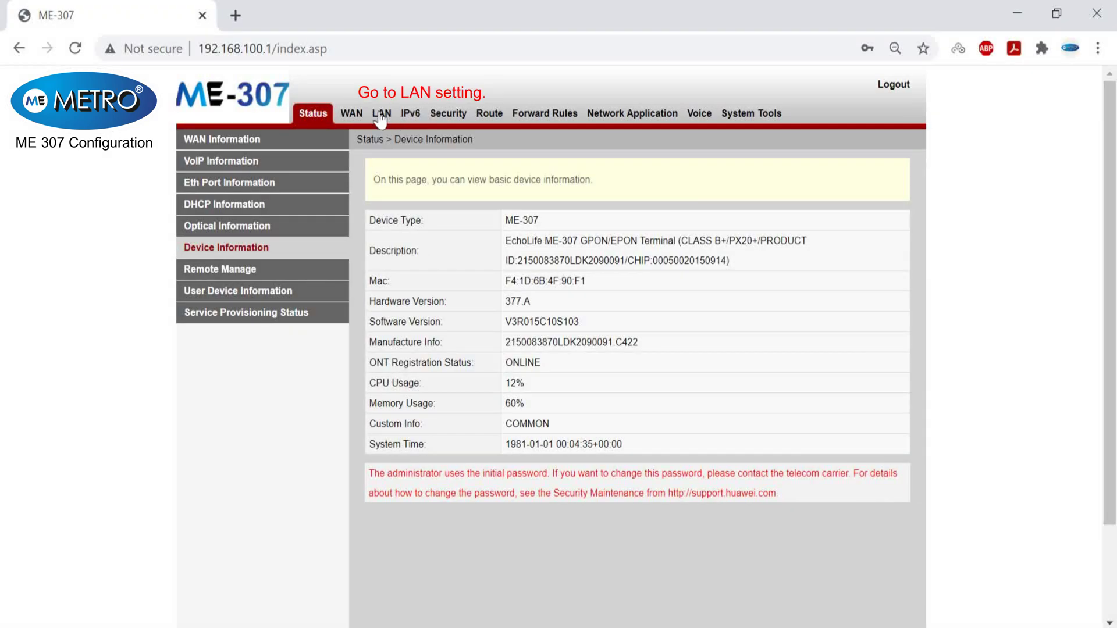
click(381, 116)
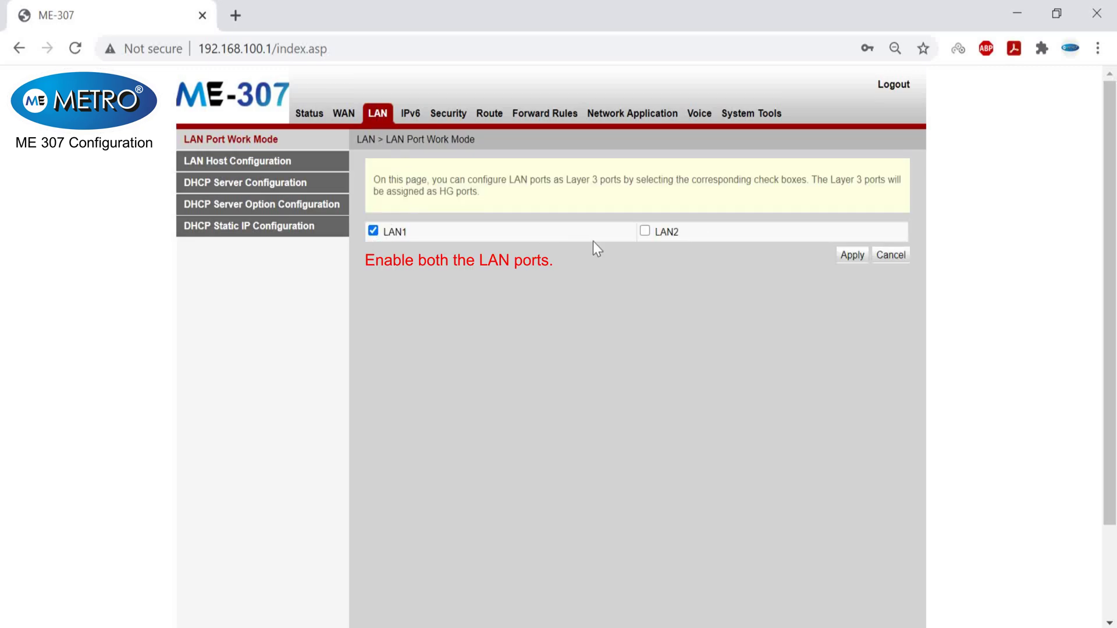
click(860, 256)
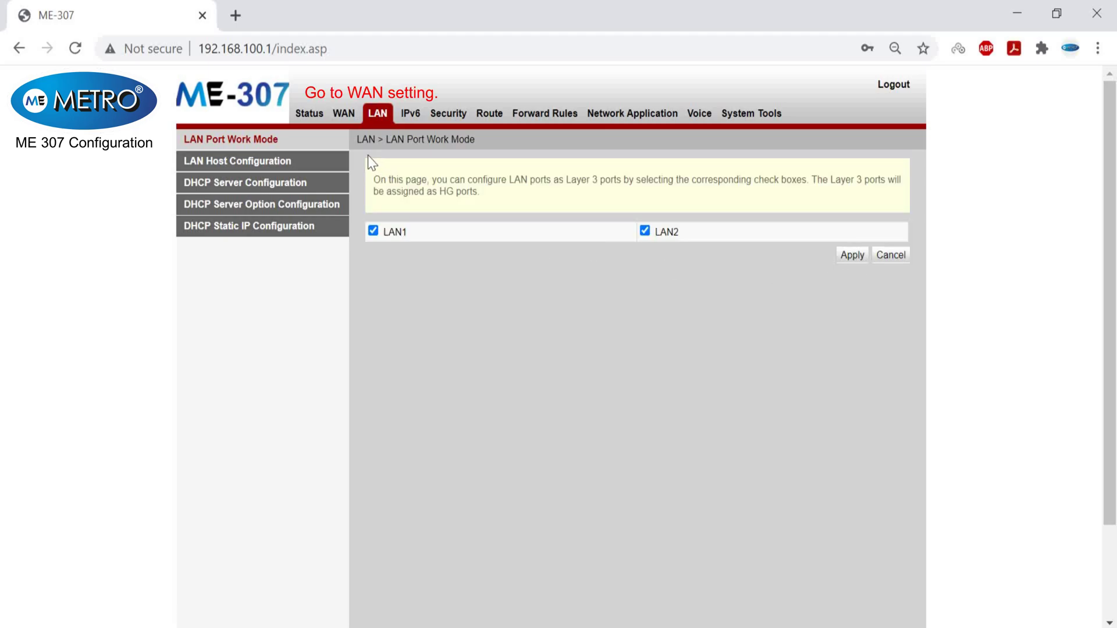
- Create a new WAN connection with IPoE encapsulation, IPv4 protocol and Route WAN mode
click(350, 118)
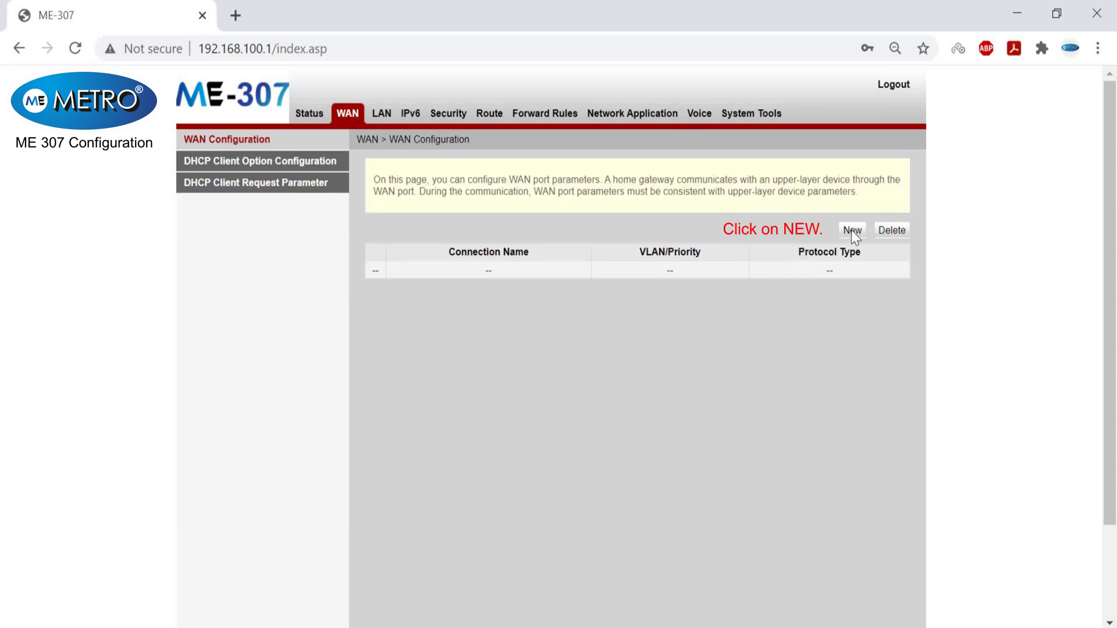
click(851, 231)
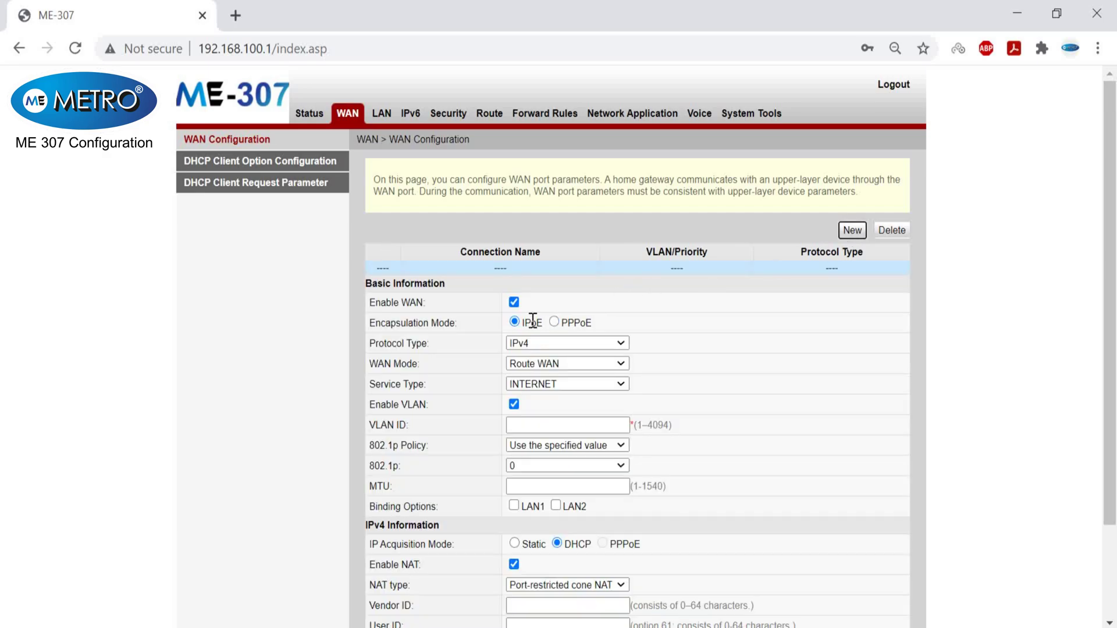
click(553, 321)
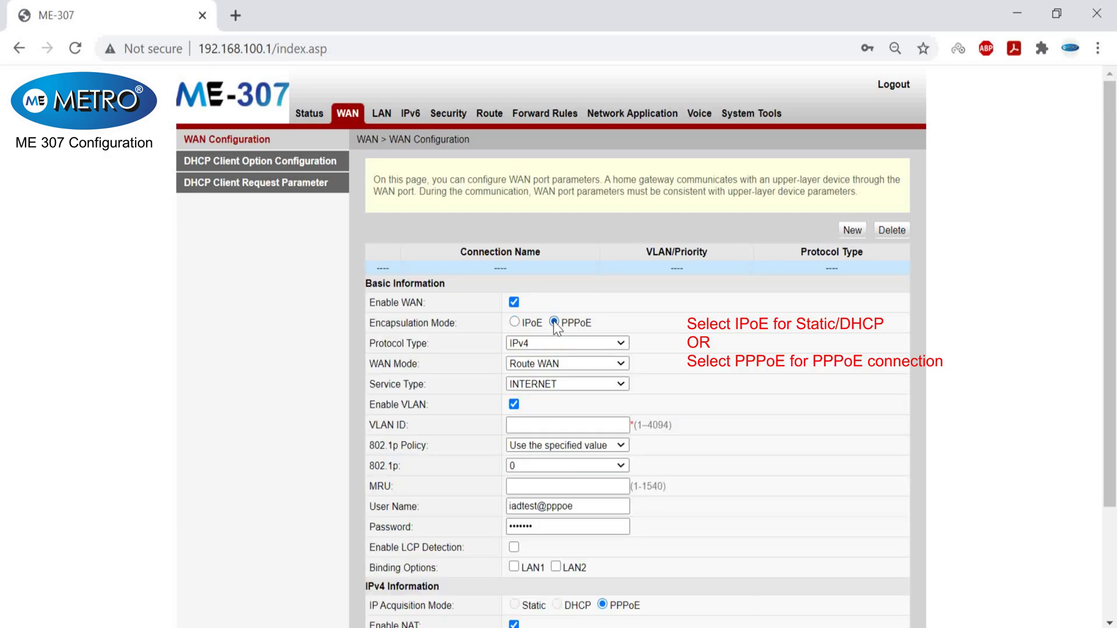
click(518, 322)
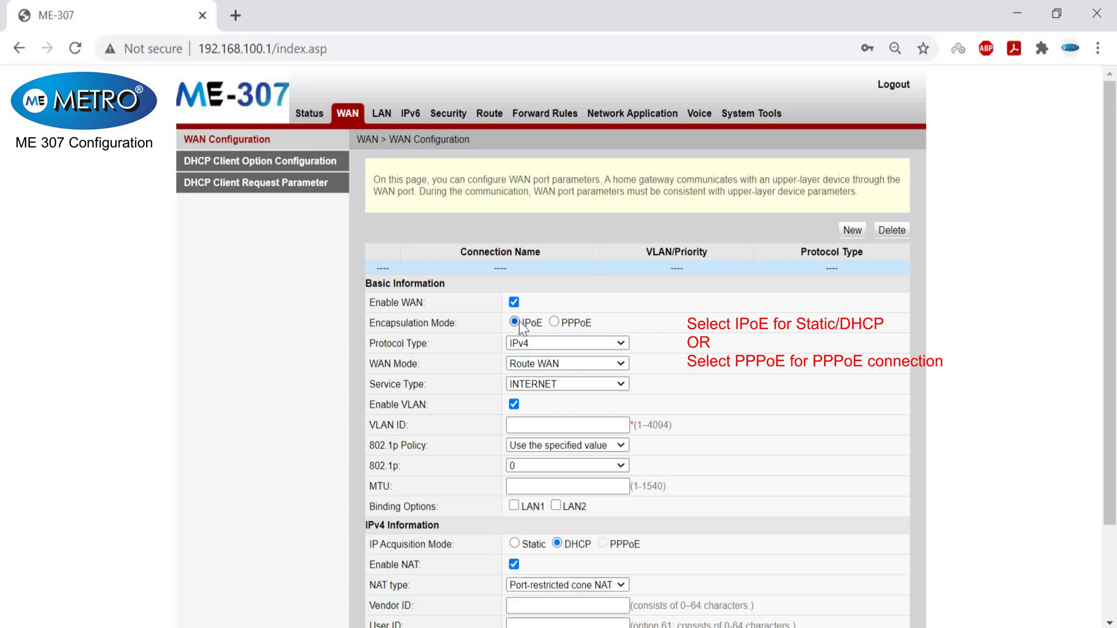
click(546, 344)
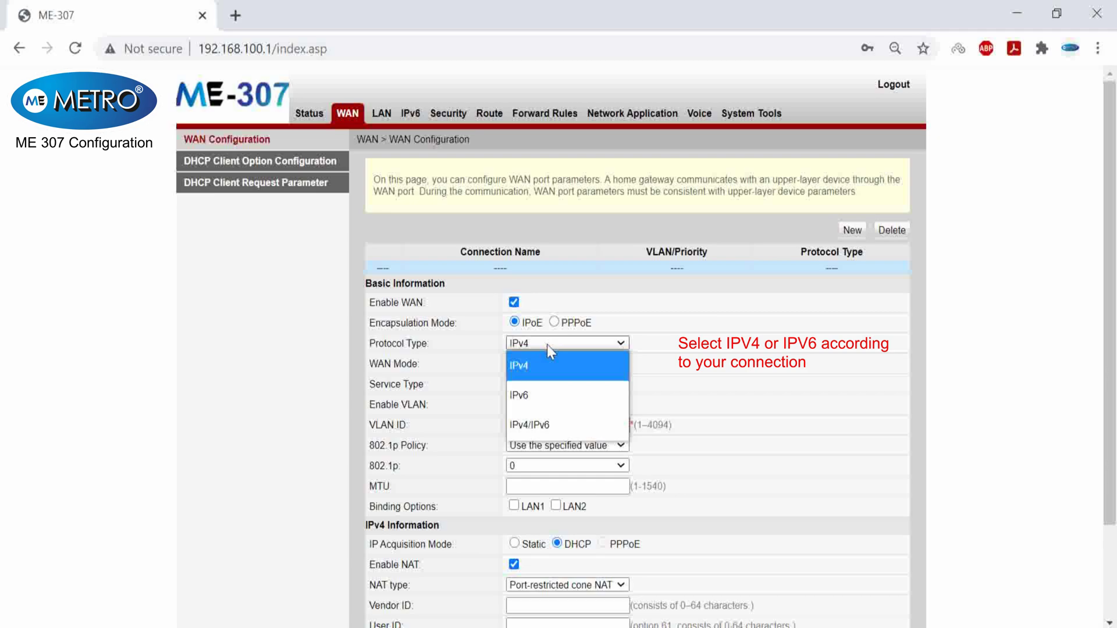
click(544, 345)
click(549, 364)
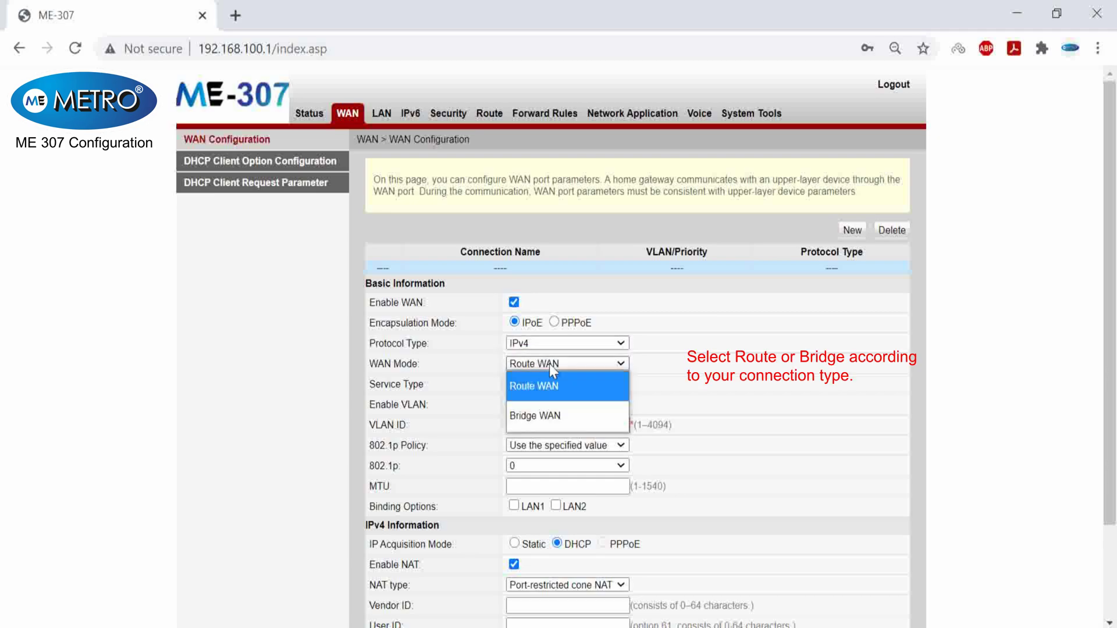
click(550, 367)
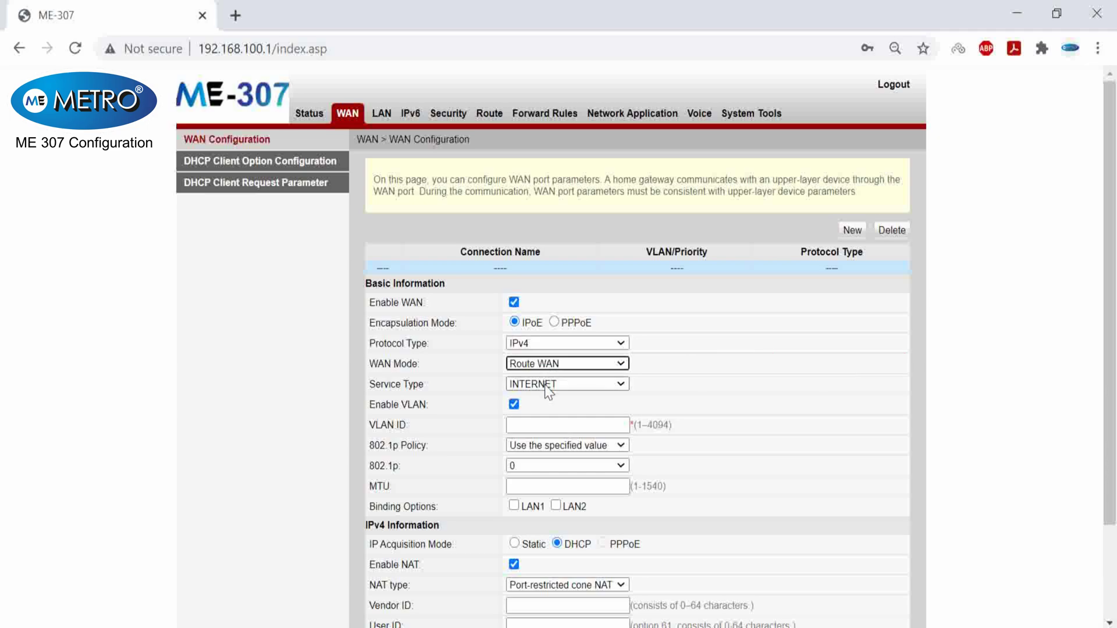
- Set the service type to VOIP_INTERNET and leave VLAN disabled
click(545, 385)
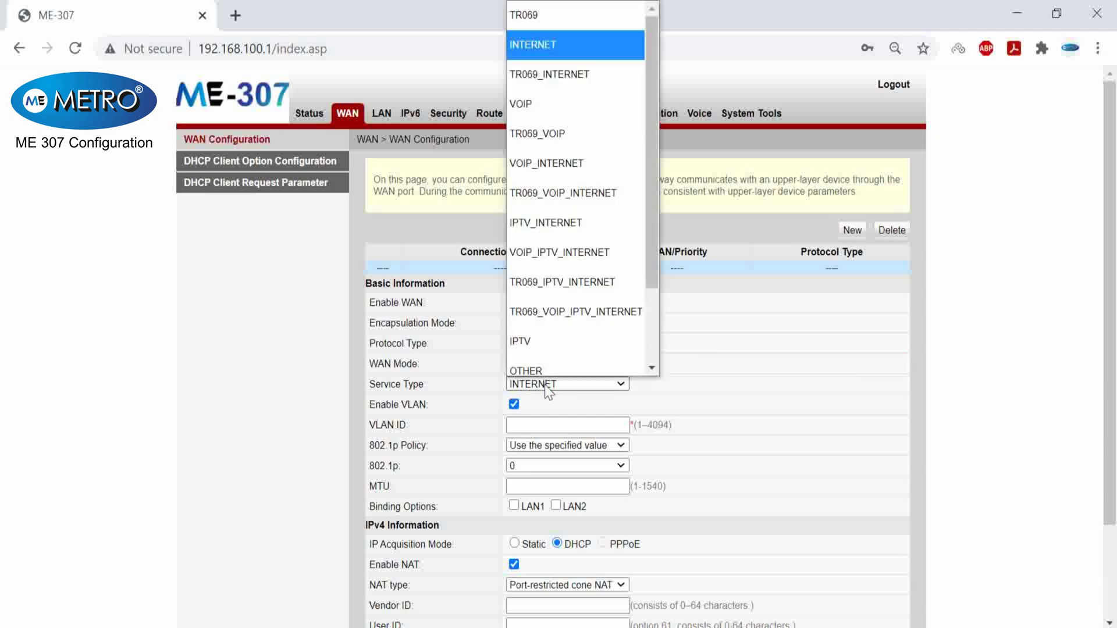
click(552, 152)
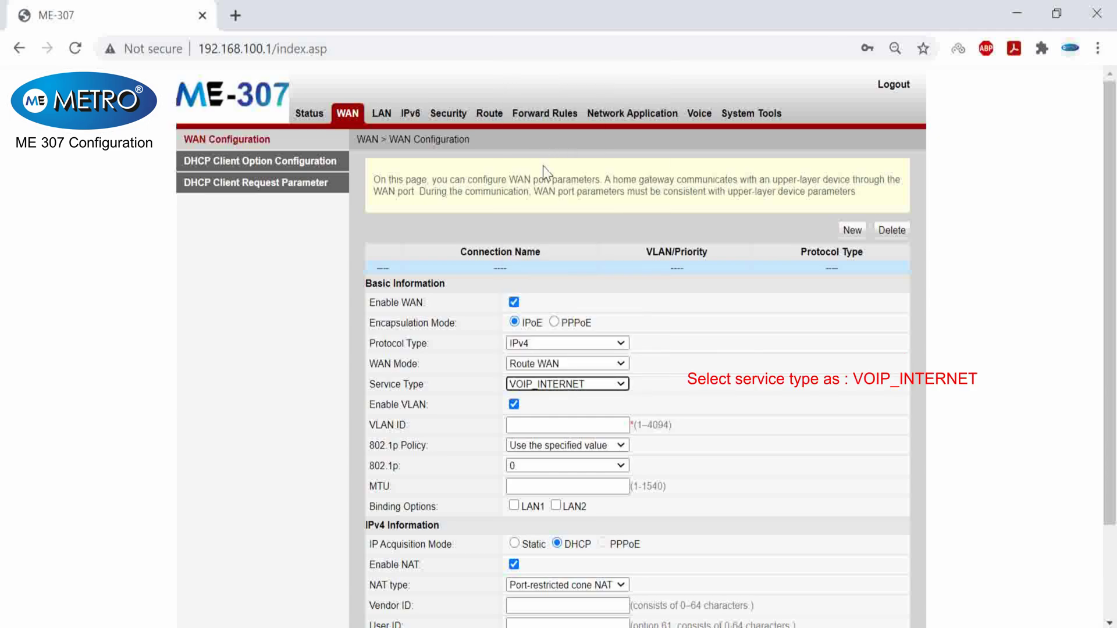
click(514, 403)
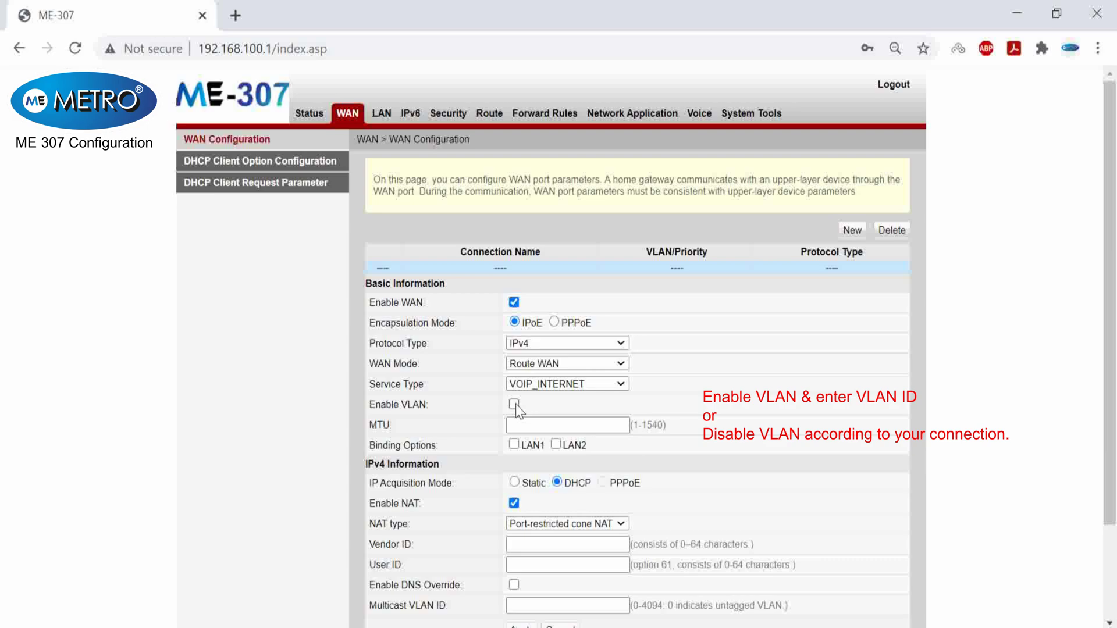
click(514, 403)
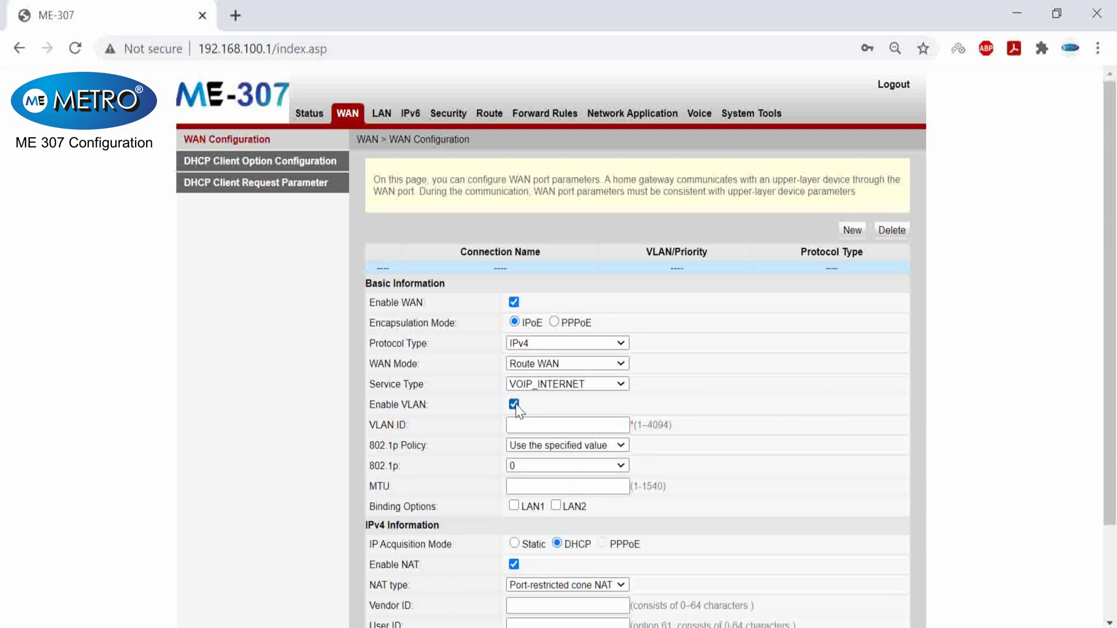
click(515, 403)
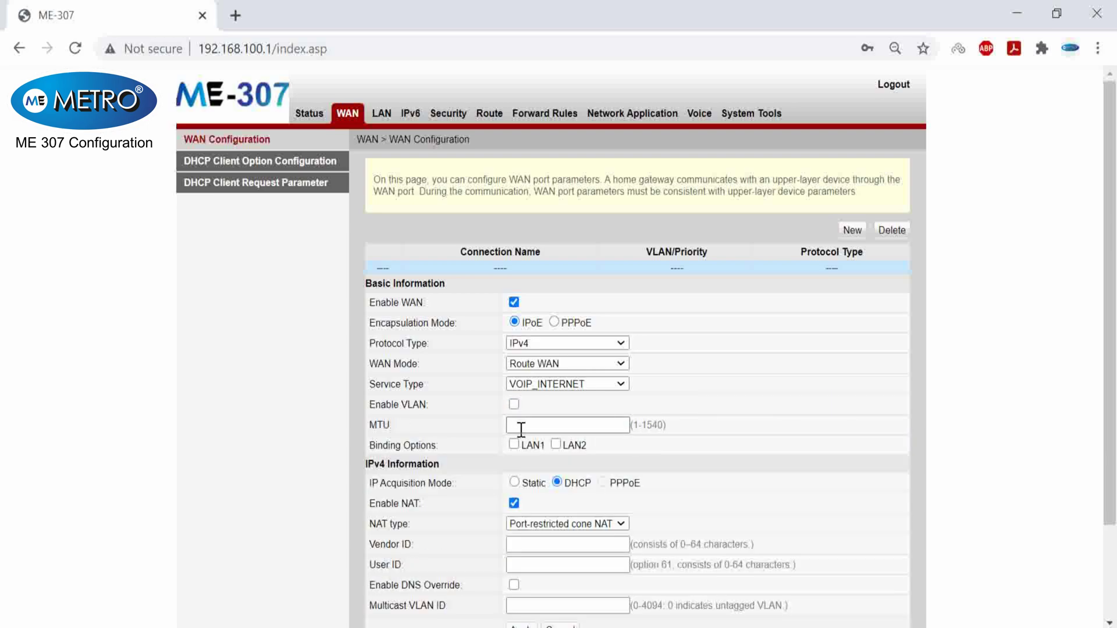
- Set MTU to 1500 and bind LAN1 and LAN2 to the connection
click(524, 426)
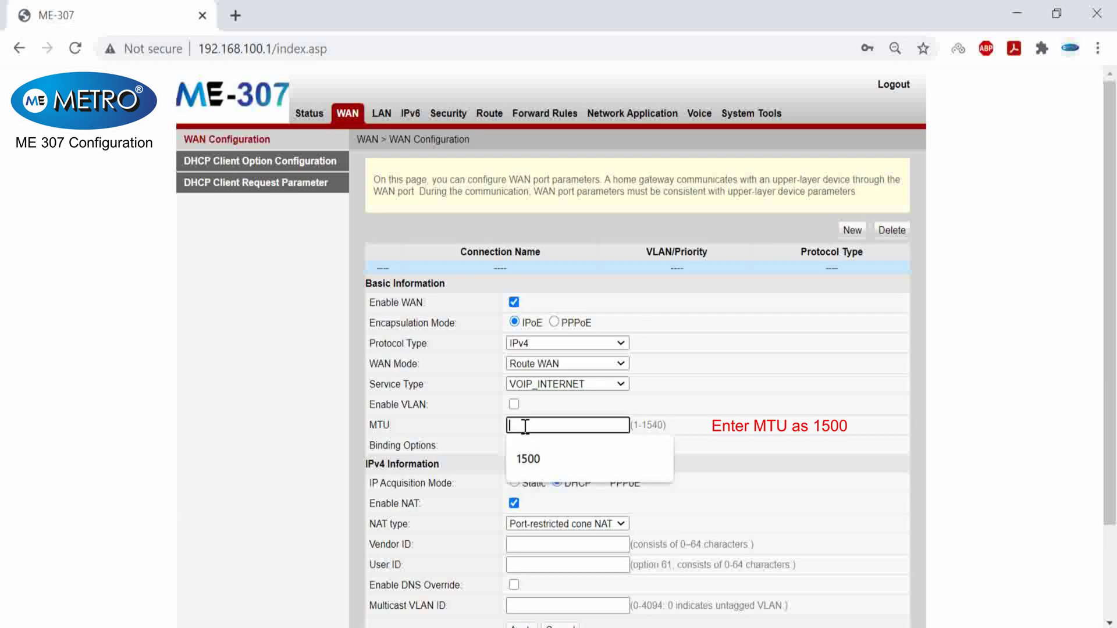
click(536, 458)
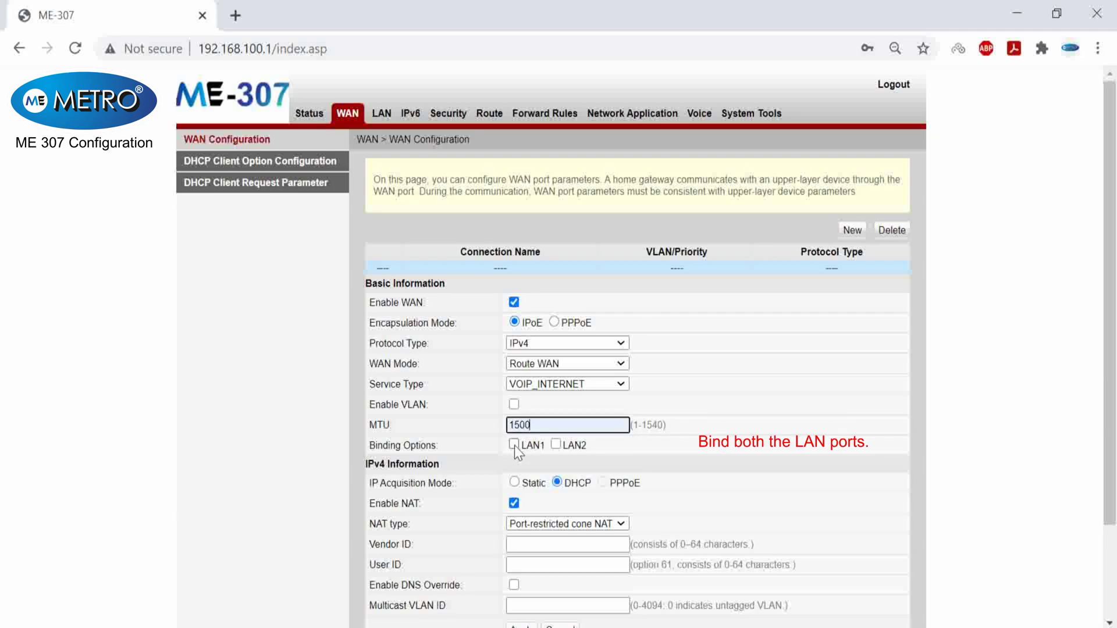
click(514, 445)
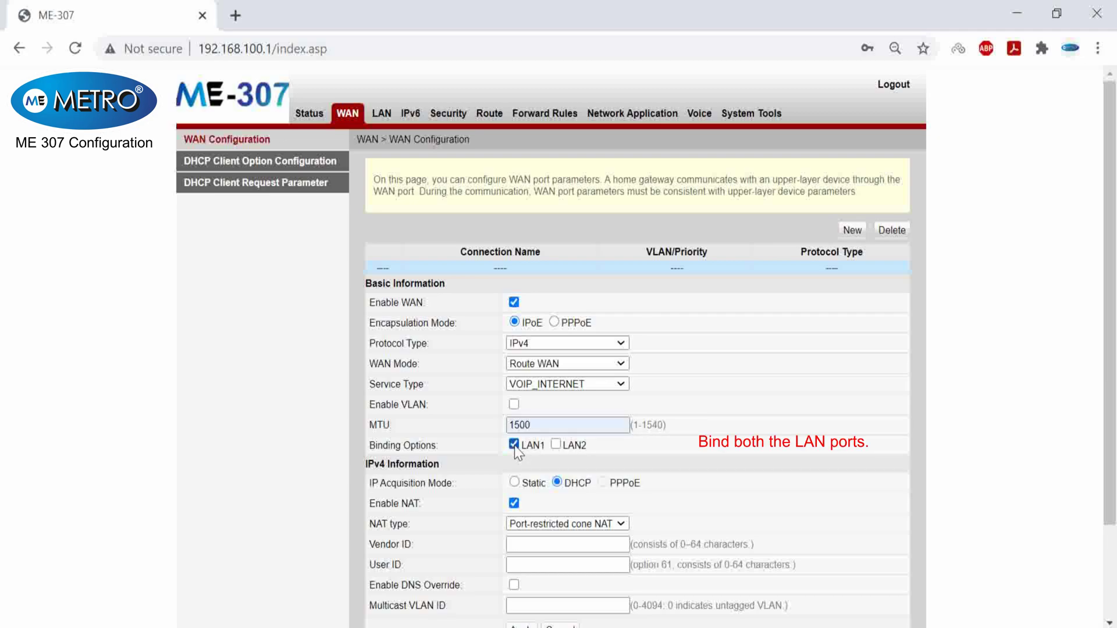
click(556, 446)
- Keep DHCP as the IP acquisition mode and apply to create 1_VOIP_INTERNET_R_VID_
scroll(613, 434, down, 2)
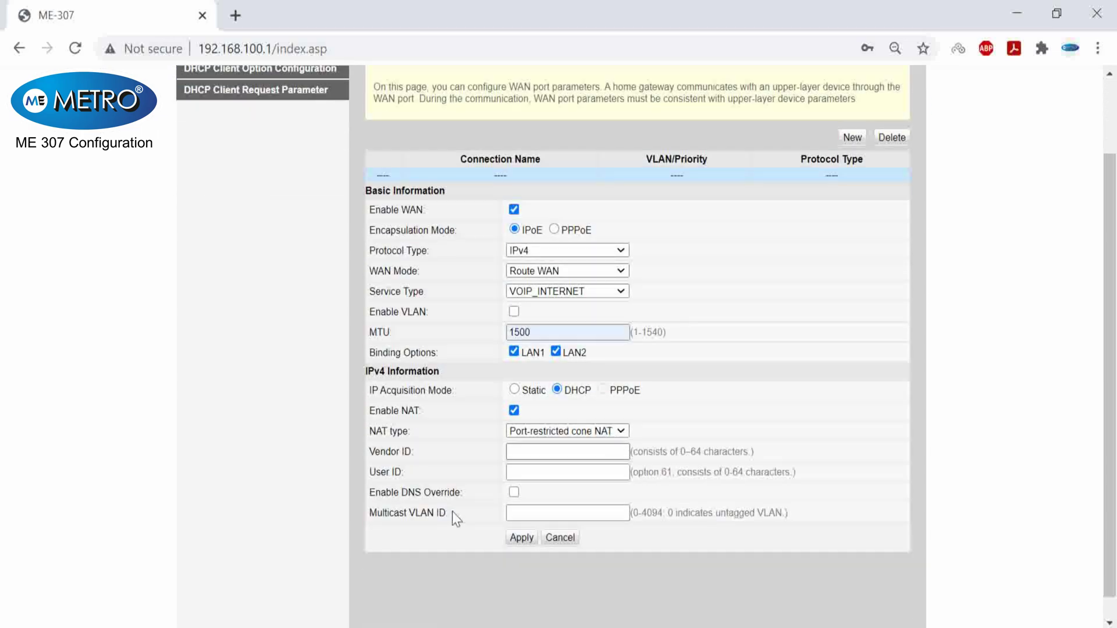
click(514, 389)
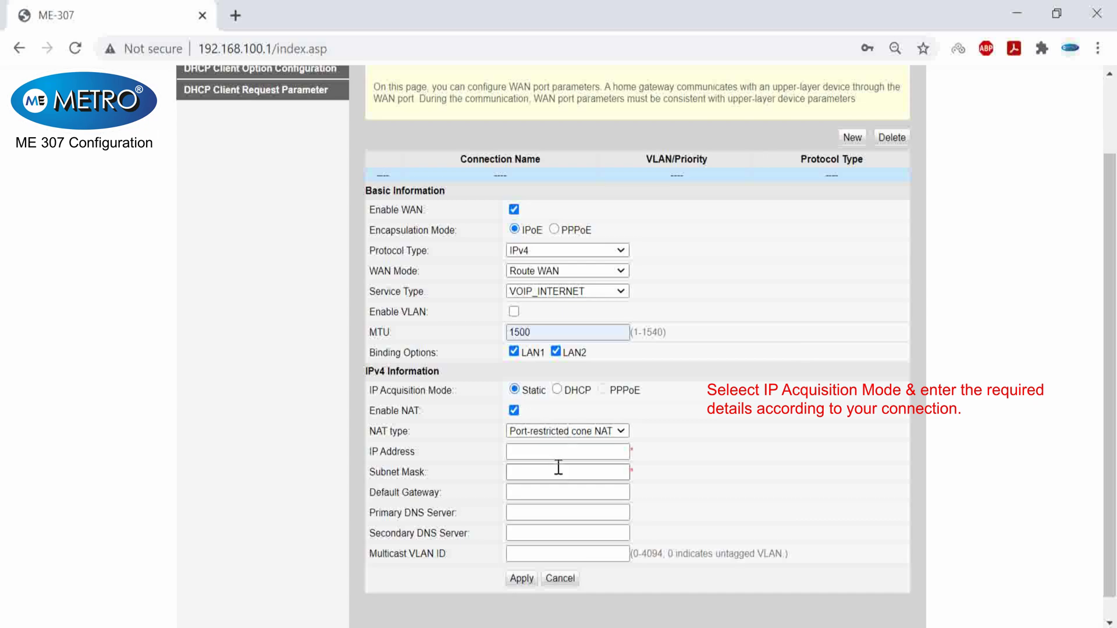
click(557, 390)
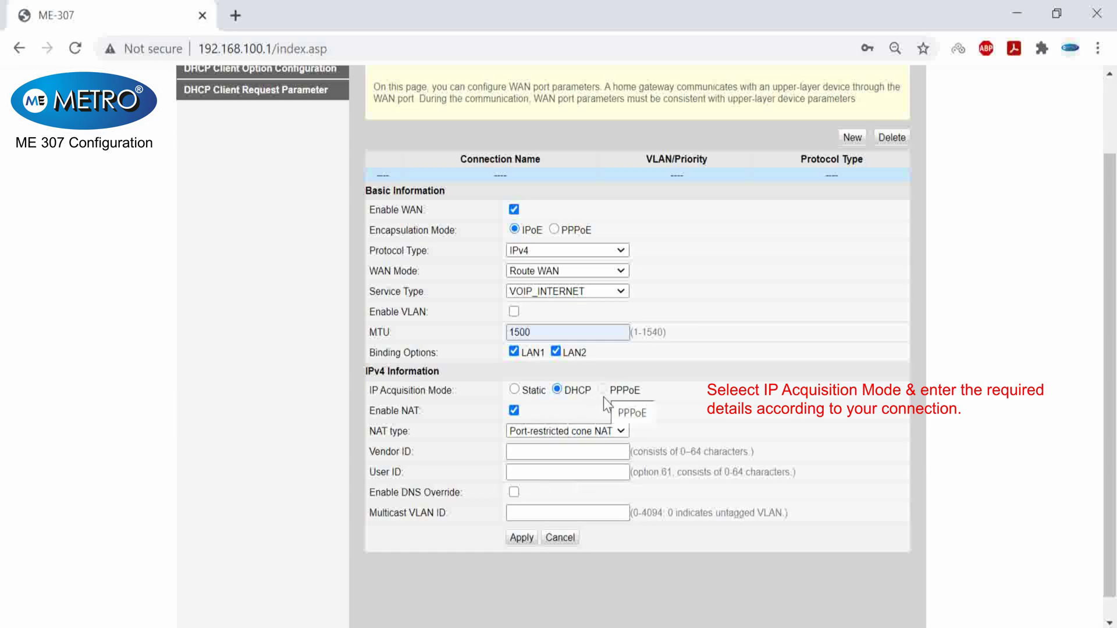
click(528, 539)
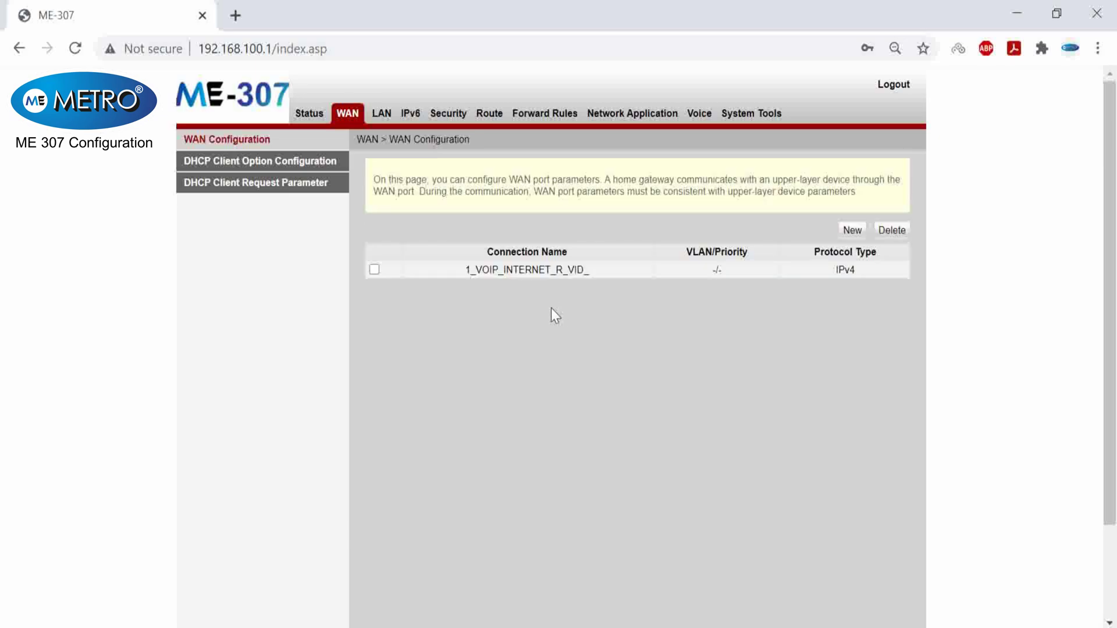
- In Voice settings, enter 10.100.1.2 as the outbound proxy server and copy it
click(708, 122)
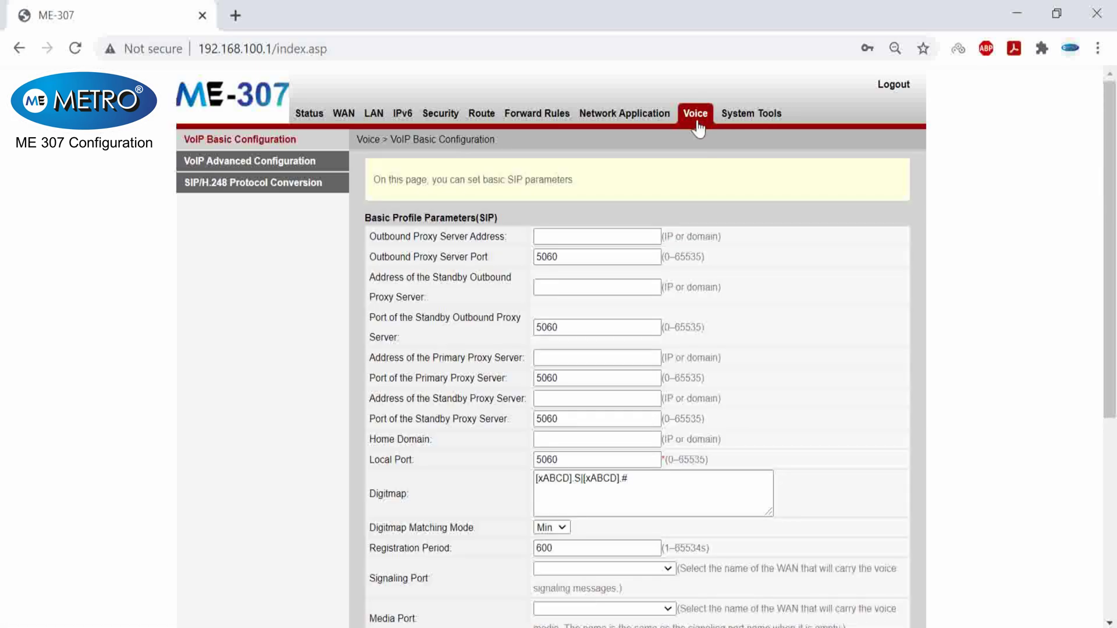
click(590, 237)
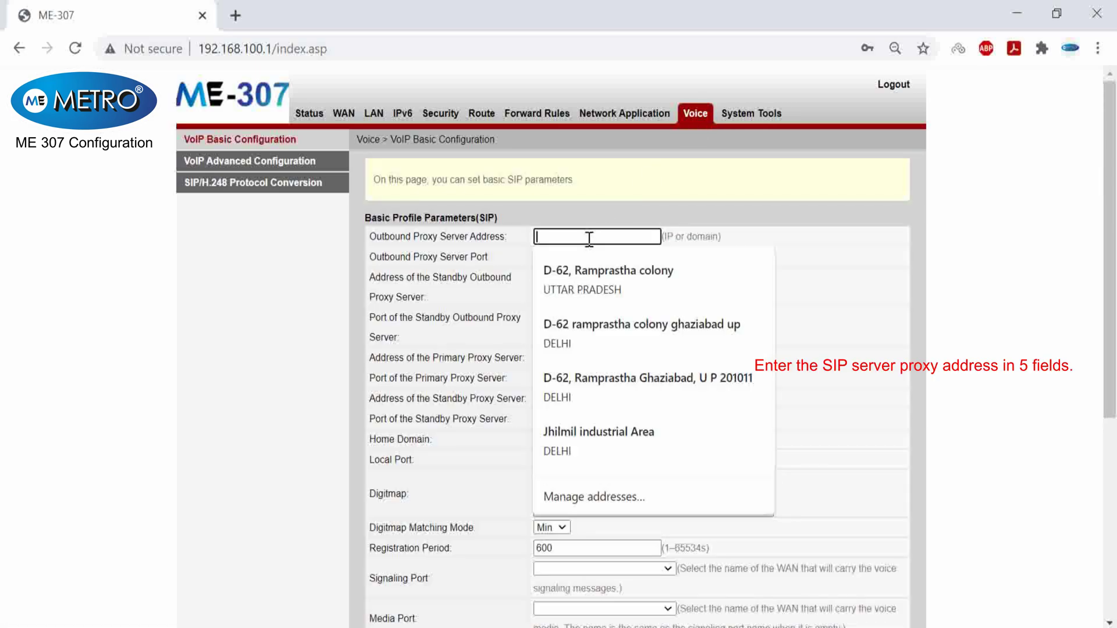
text(10)
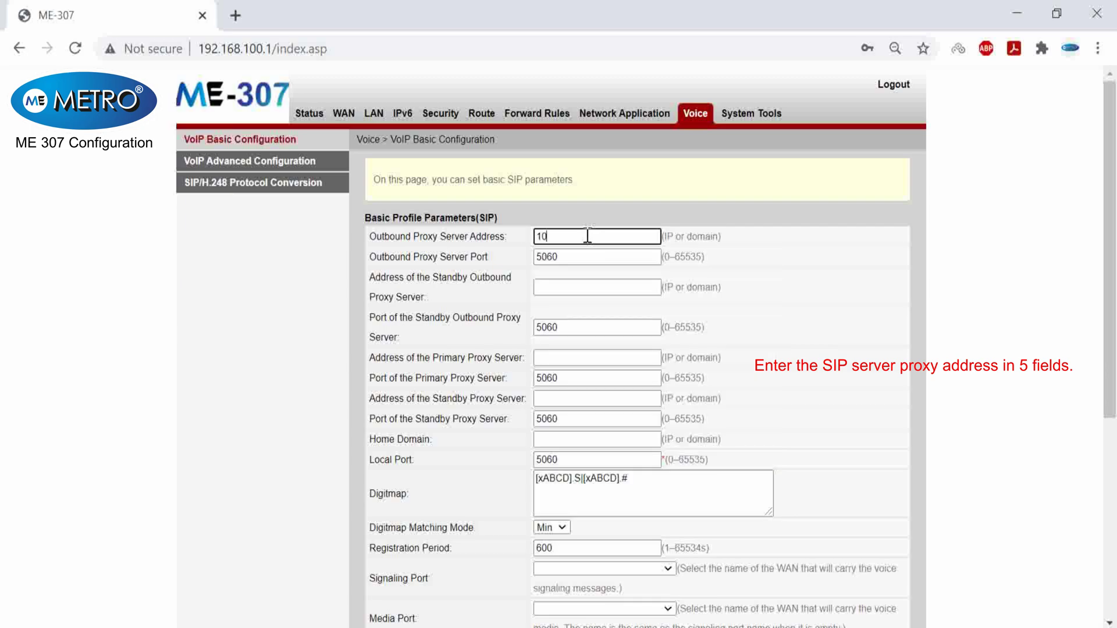
text(.100.1.2)
drag(585, 236, 515, 243)
key(ctrl+c)
- Paste 10.100.1.2 into standby outbound, primary and standby proxy servers and Home Domain
click(791, 291)
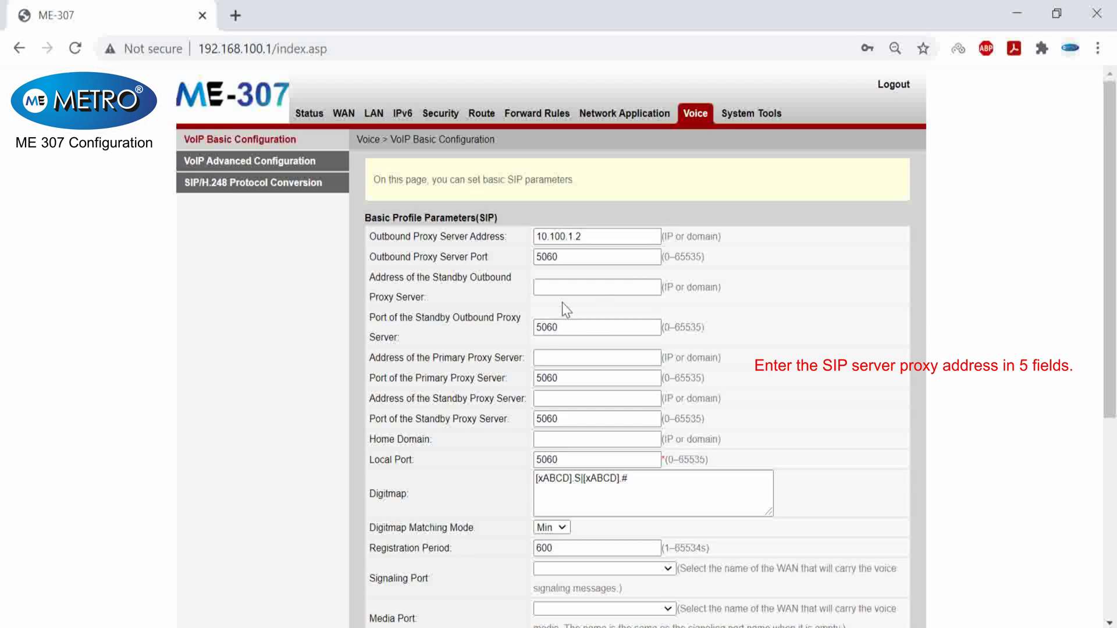
click(565, 288)
key(ctrl+v)
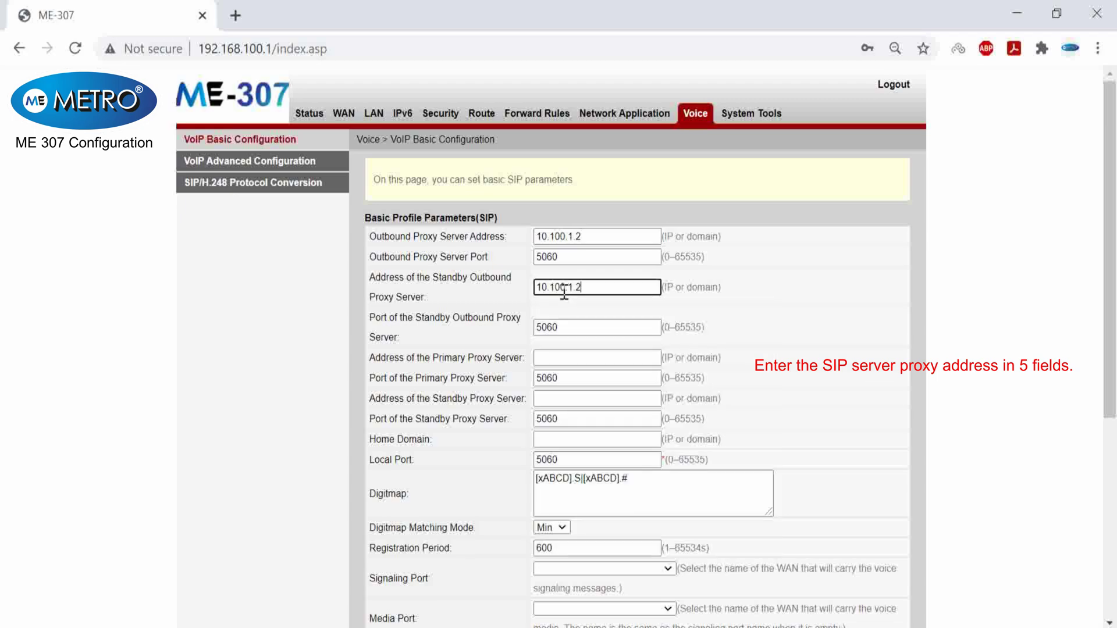
click(556, 357)
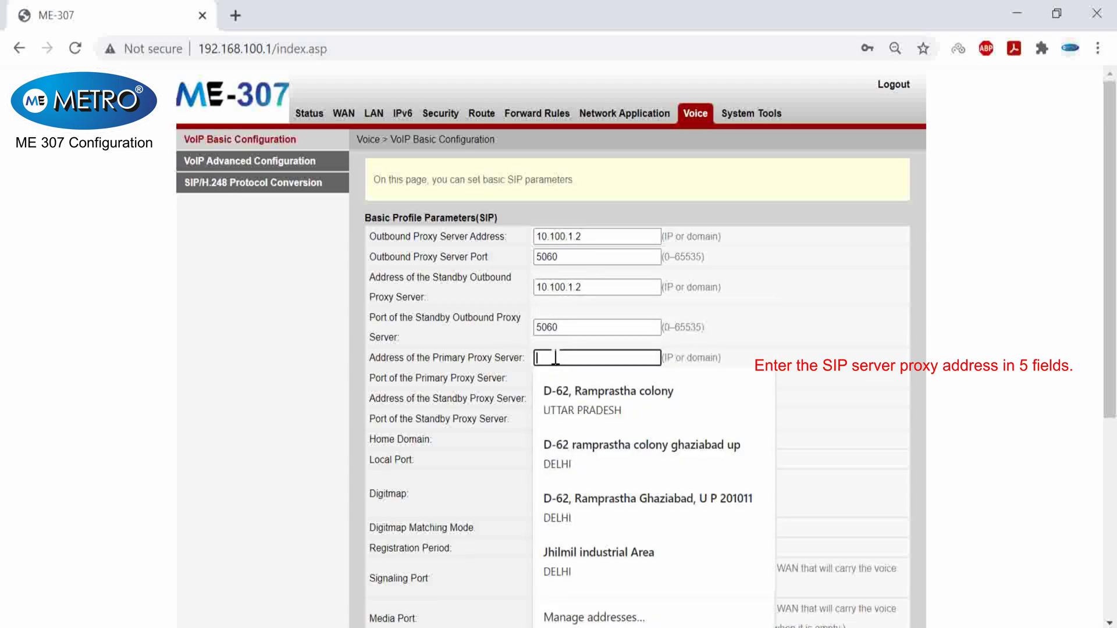
key(ctrl+v)
click(564, 398)
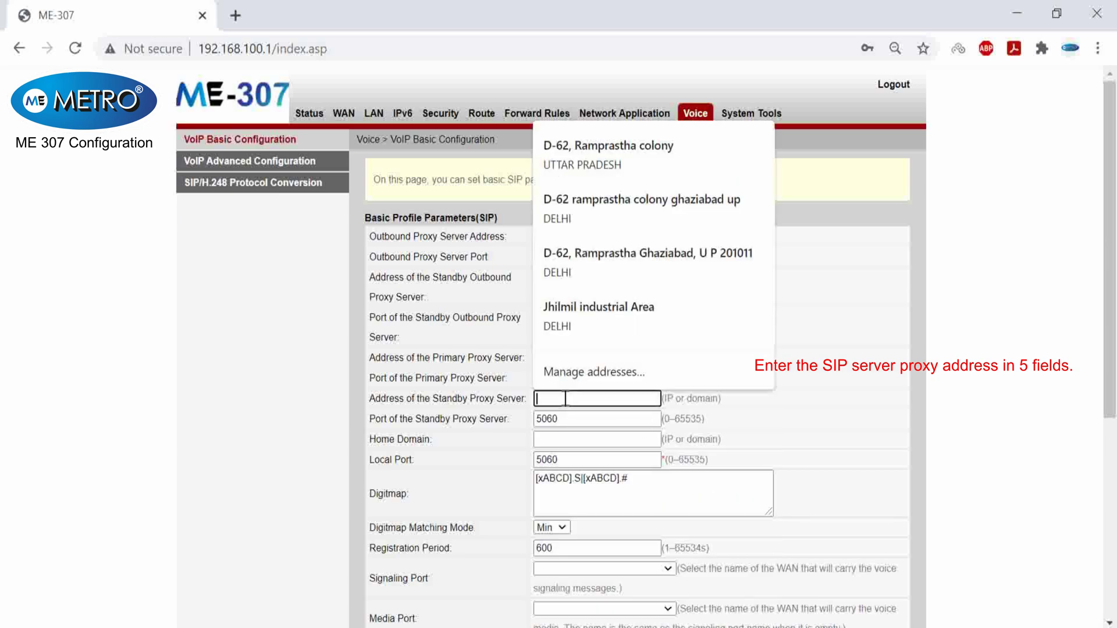
key(ctrl+v)
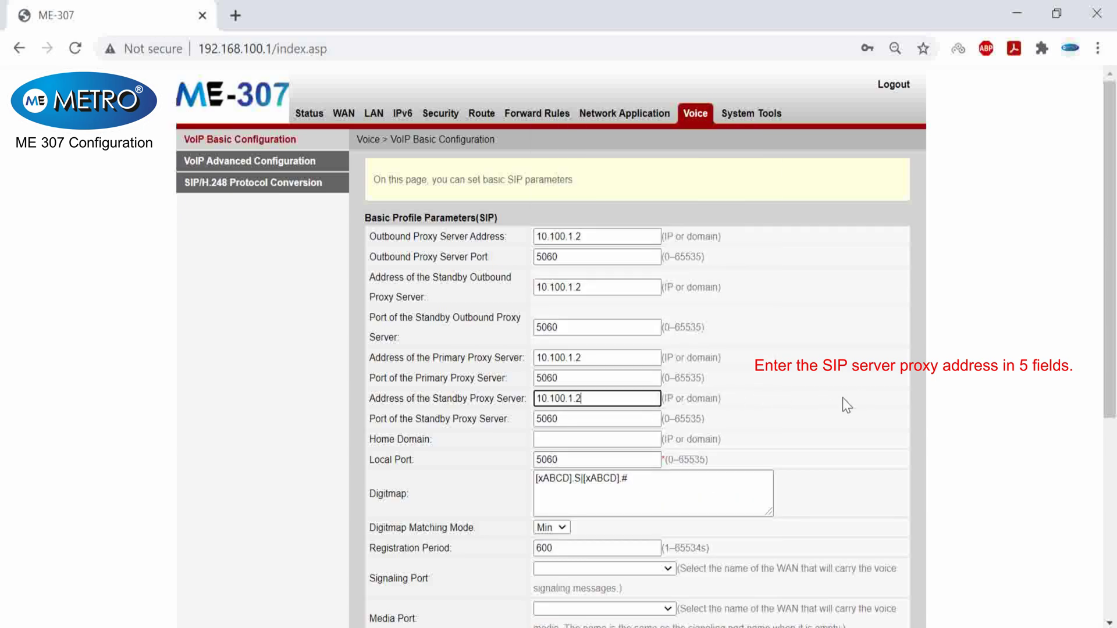
click(565, 440)
key(ctrl+v)
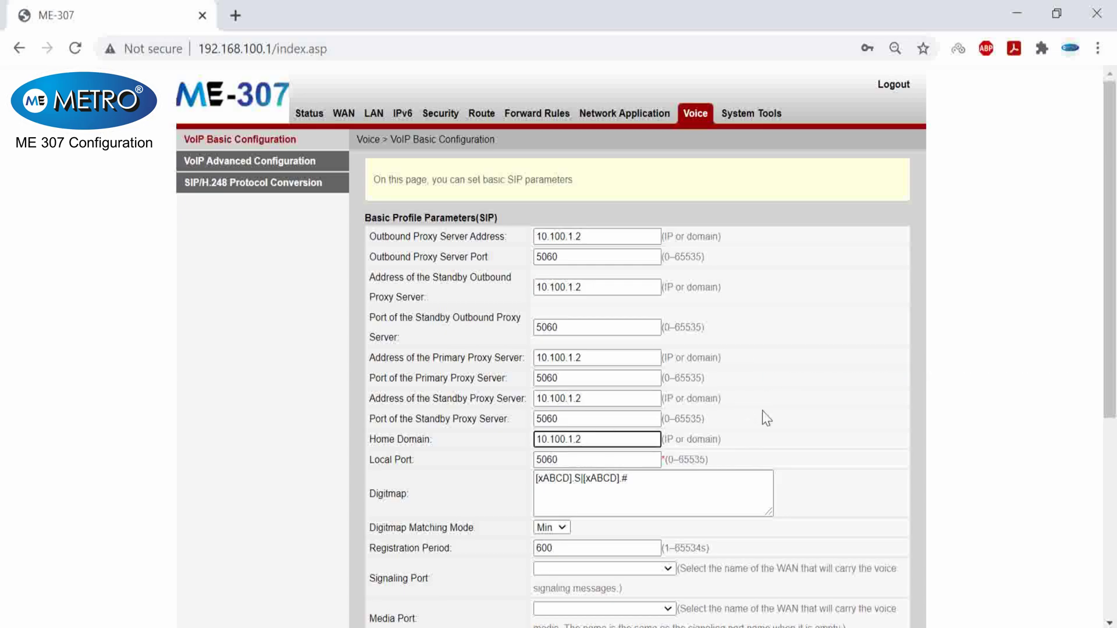
click(694, 390)
- Enable SIP user 1 with URI, registration and authentication names 1604, enter the account password, and apply
scroll(667, 373, down, 5)
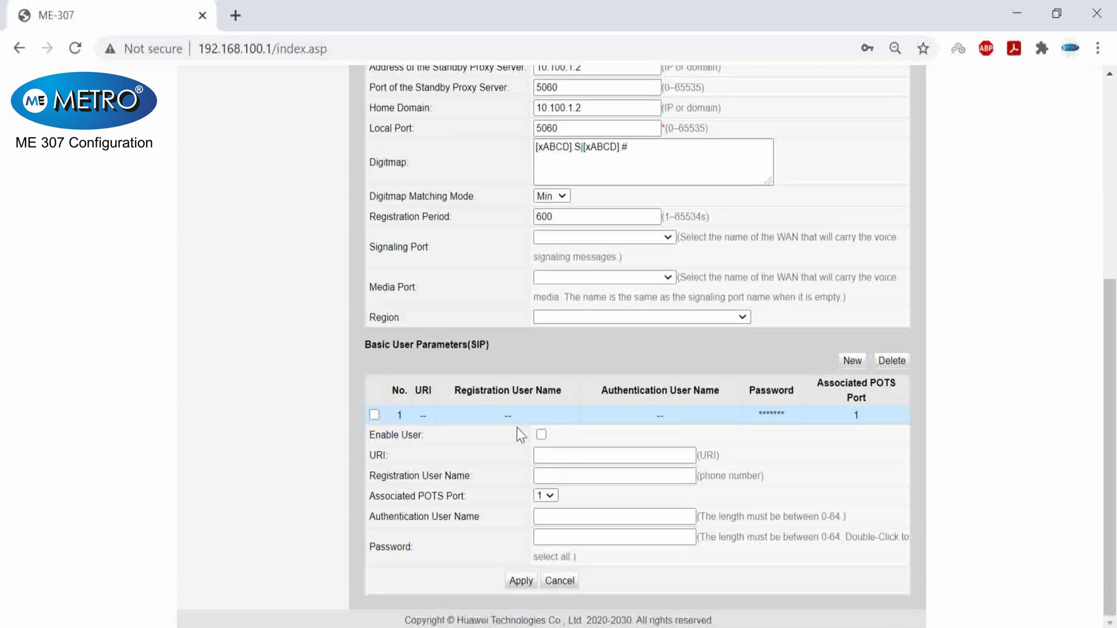
click(542, 435)
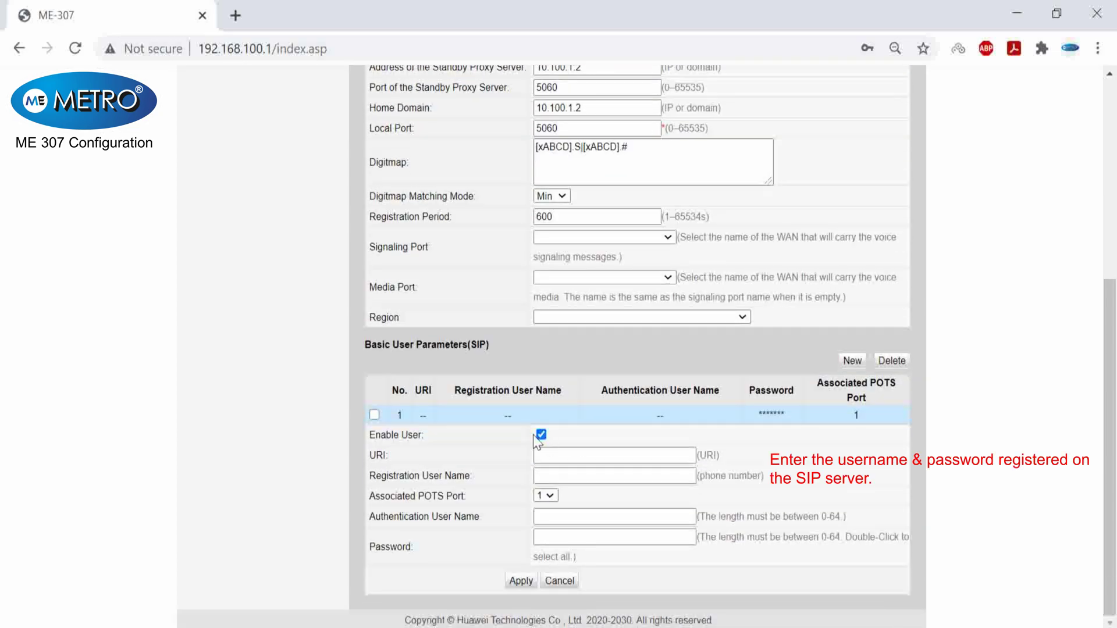
click(566, 455)
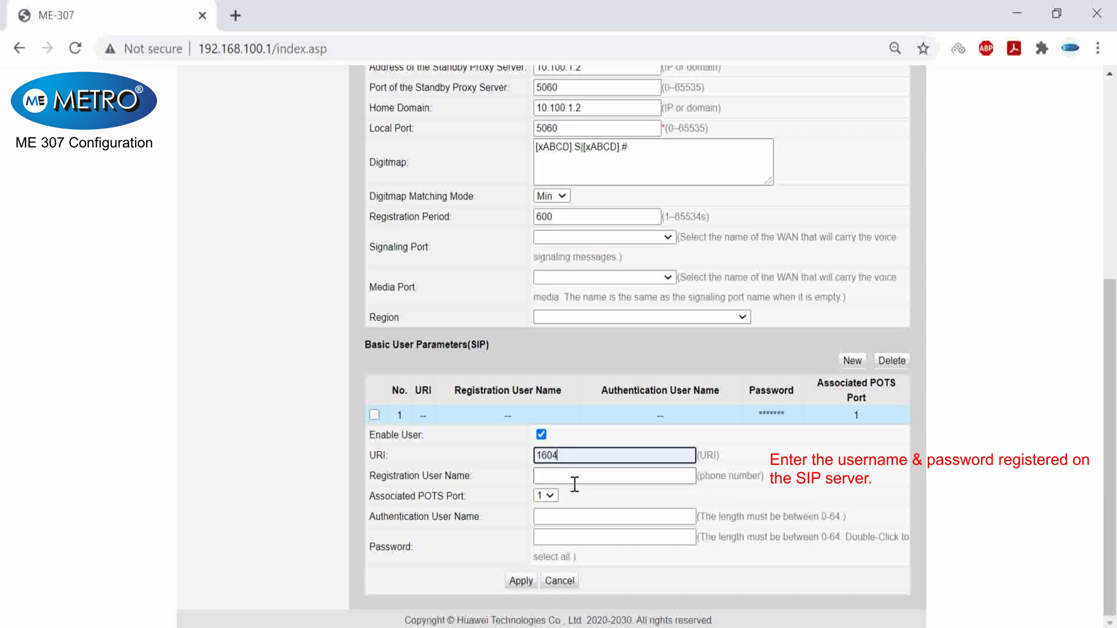
click(569, 476)
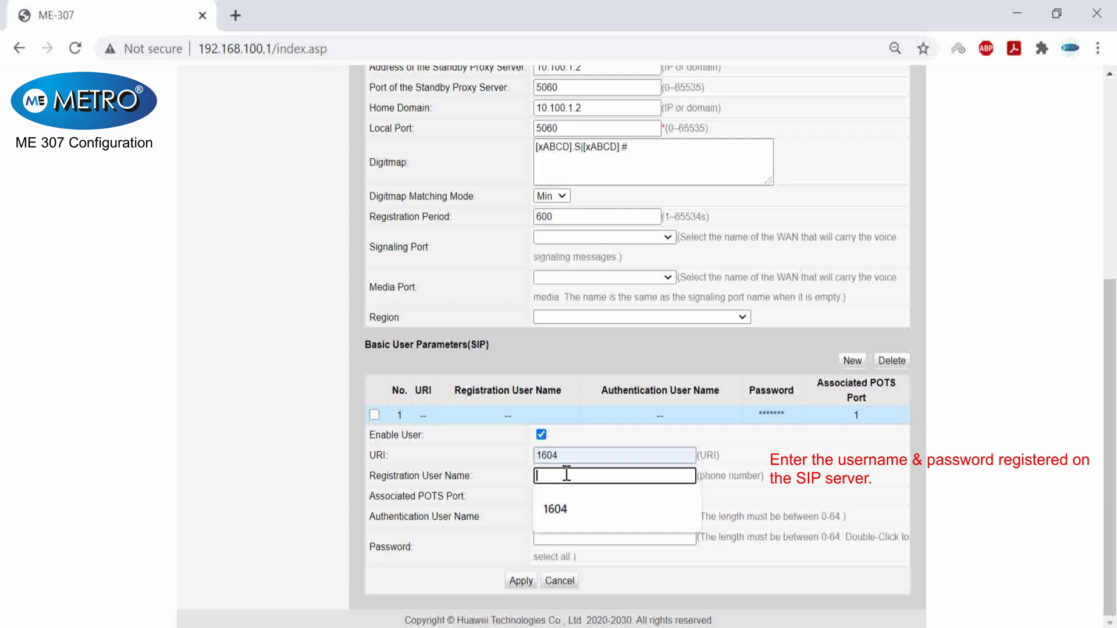
click(553, 509)
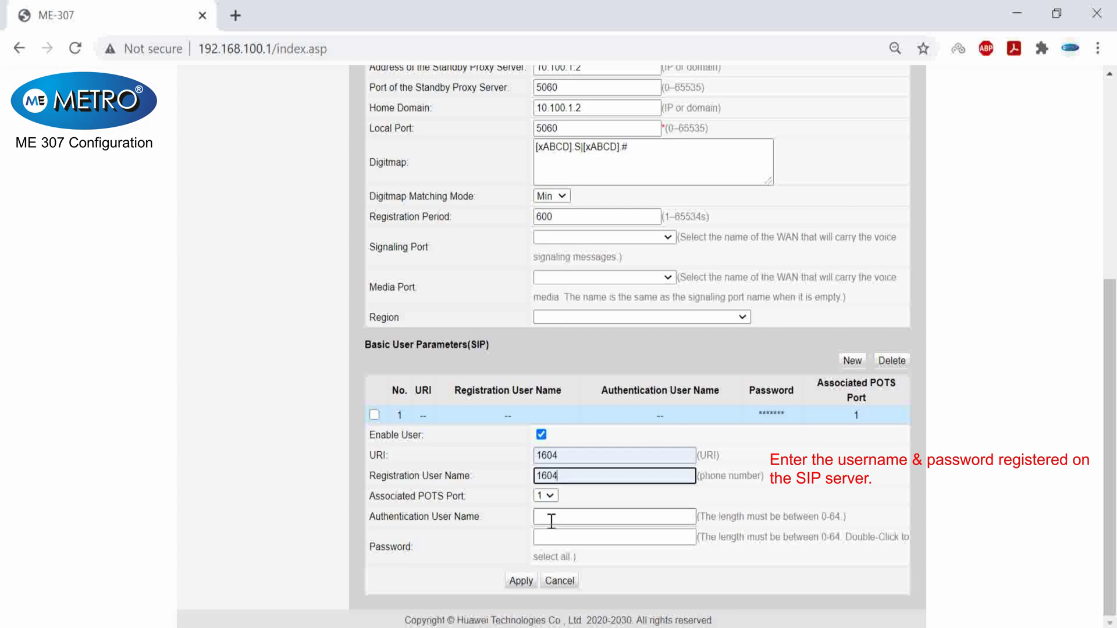
click(551, 517)
click(543, 552)
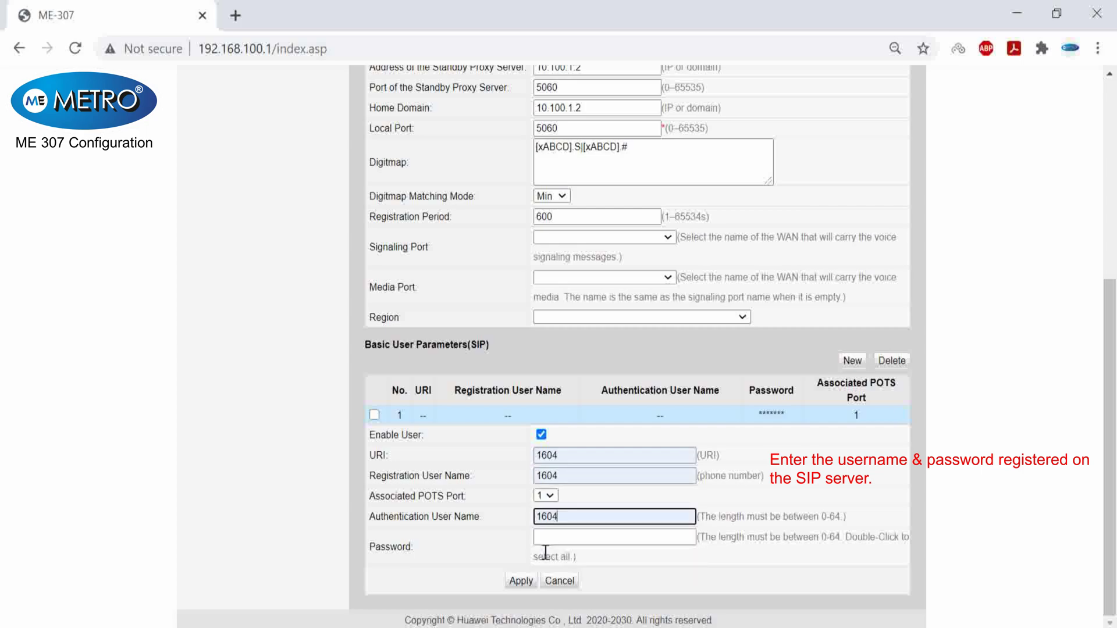
click(559, 537)
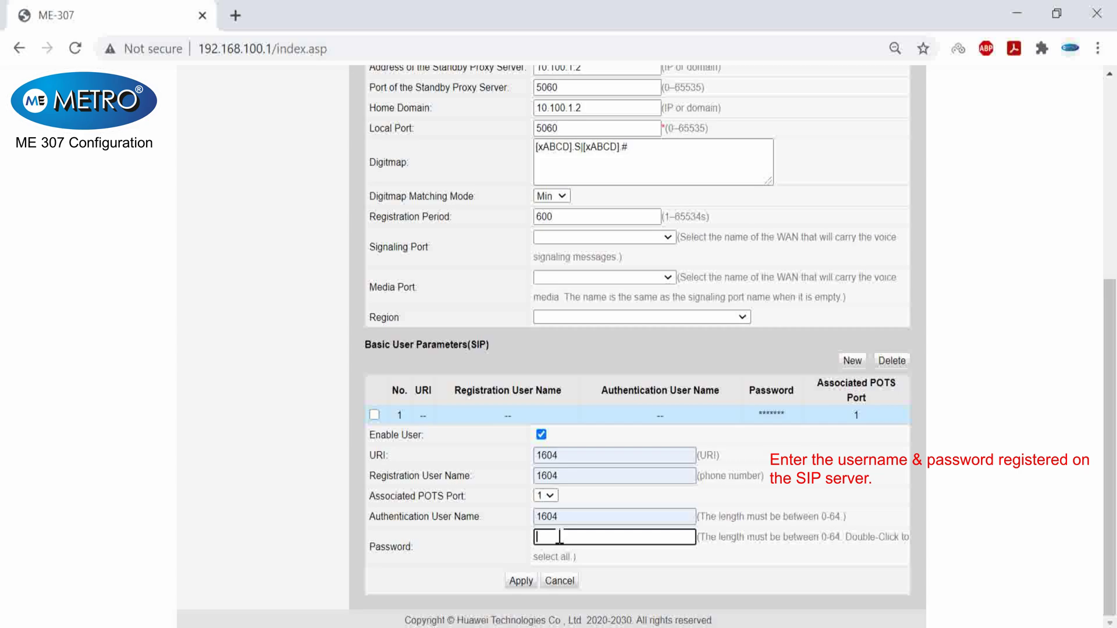
text(1604)
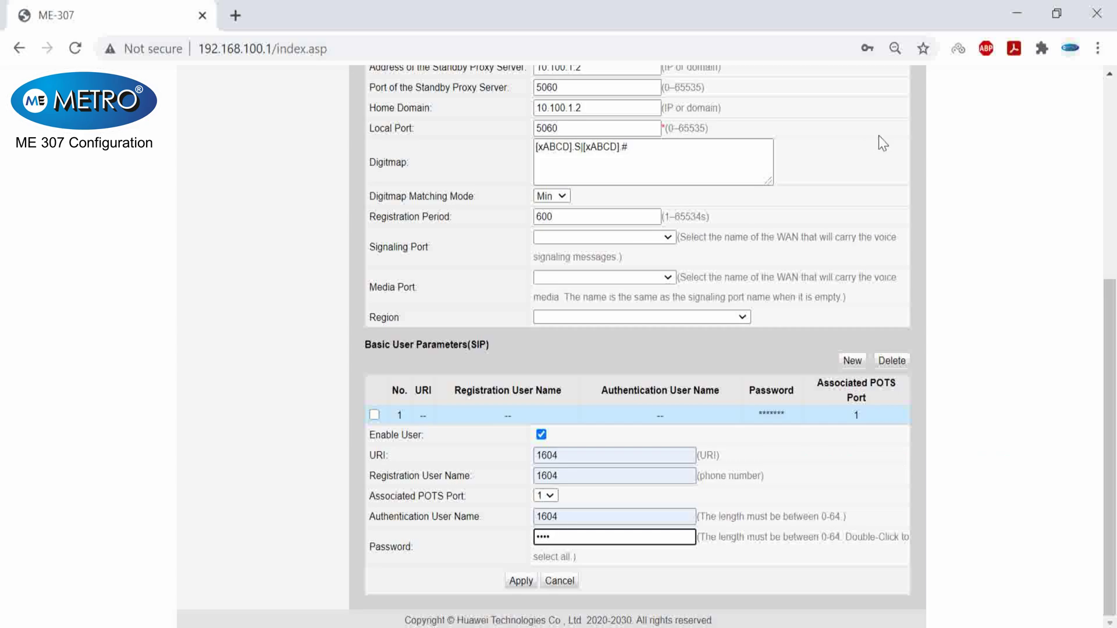
click(521, 580)
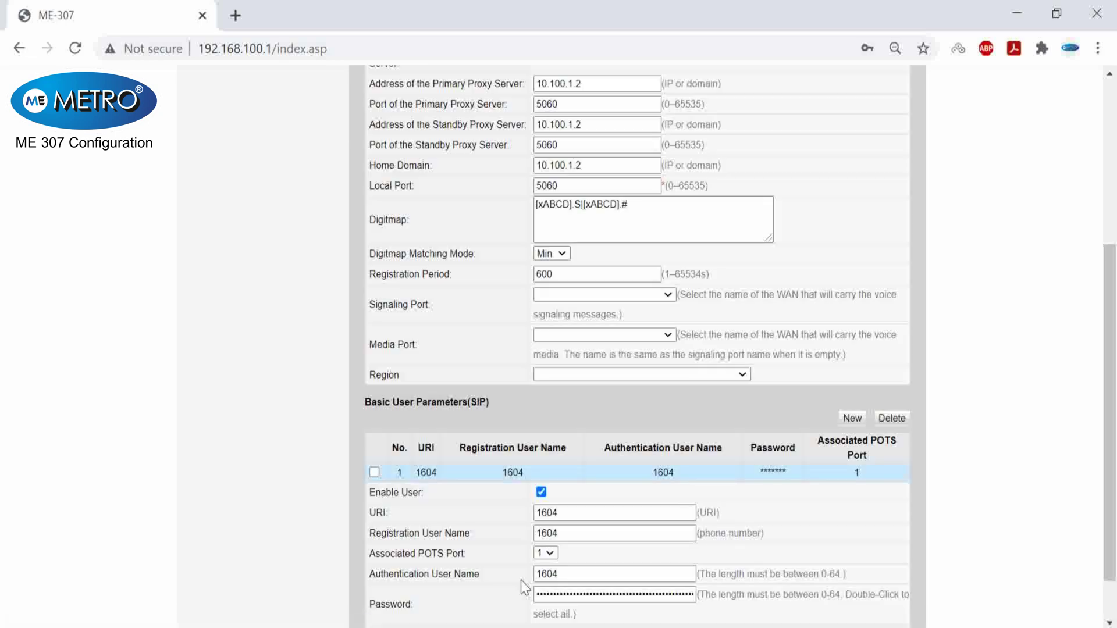
scroll(442, 452, down, 1)
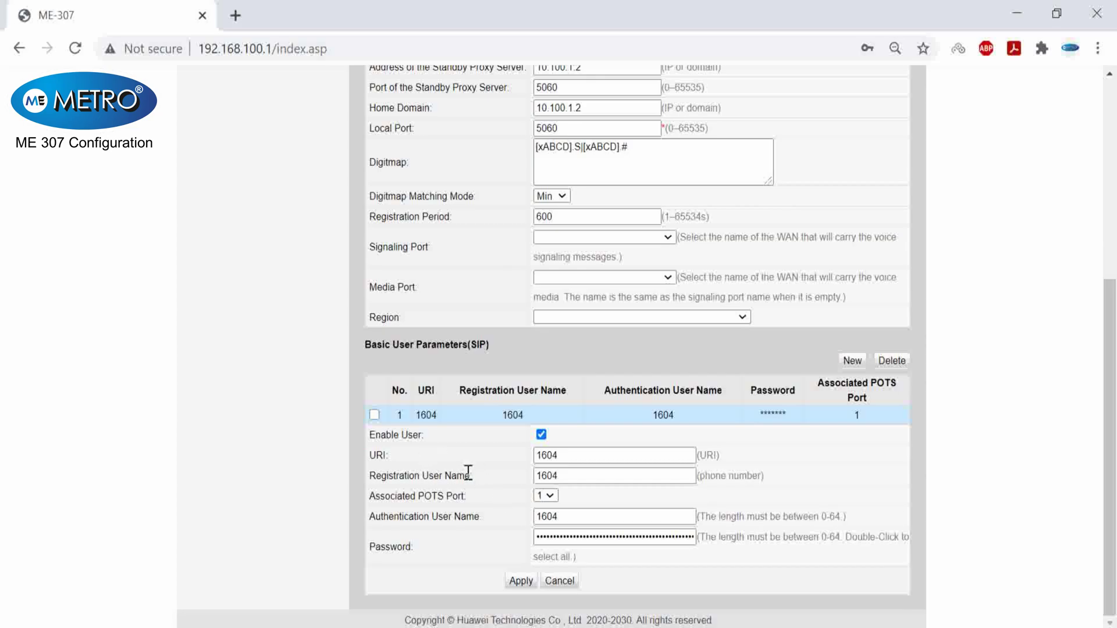
scroll(460, 465, up, 5)
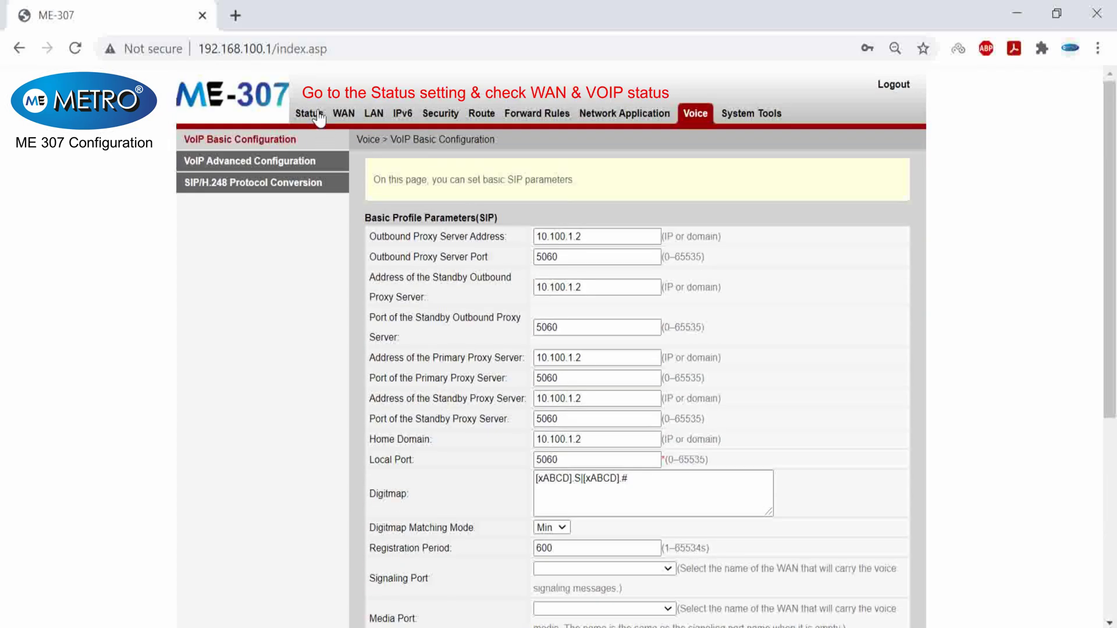
- Check WAN Information, confirm VoIP user 1604 shows Up and Idle, then log out
click(318, 115)
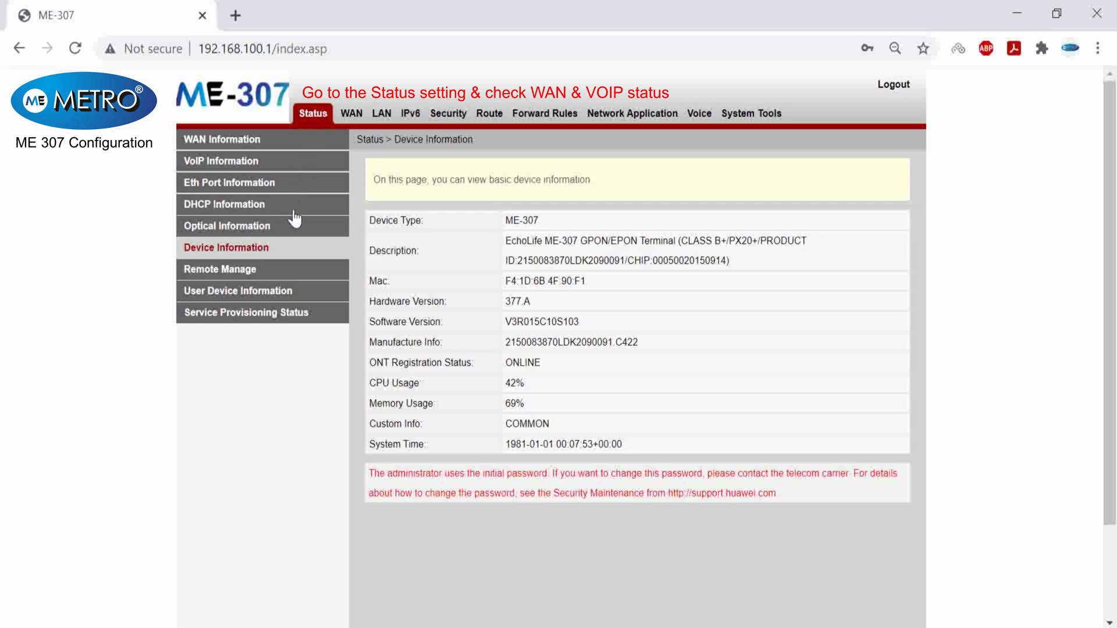
click(254, 142)
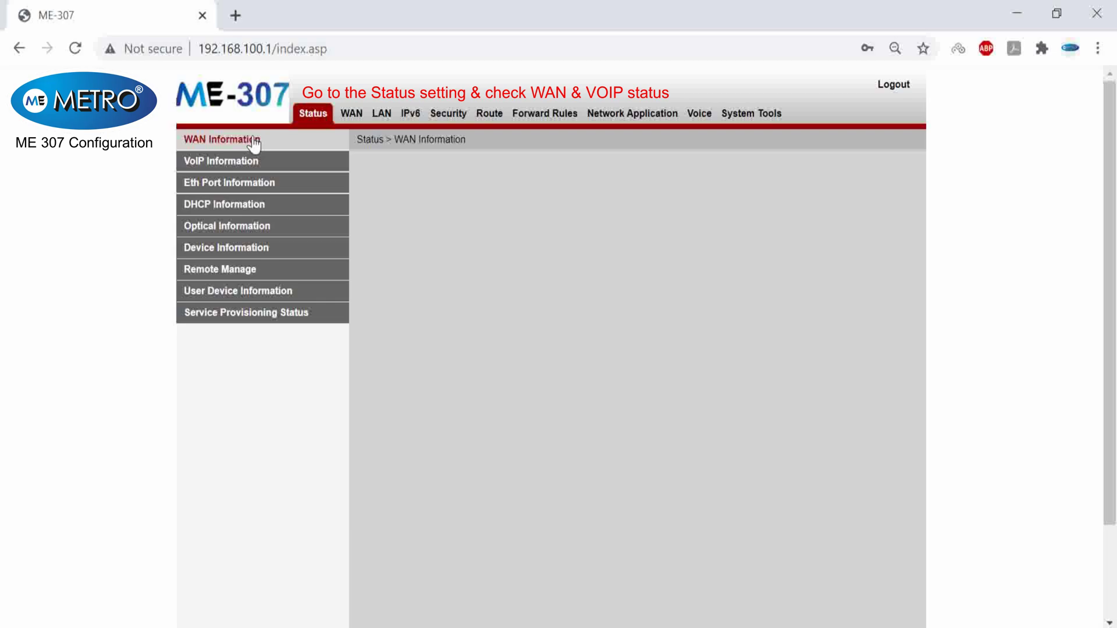
click(233, 165)
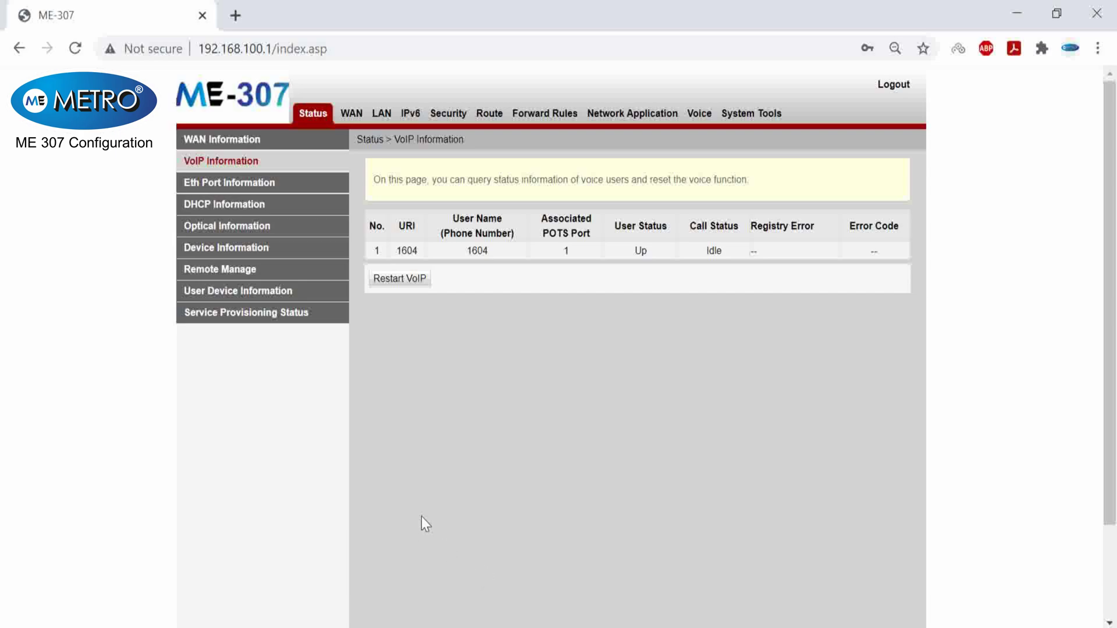
click(895, 92)
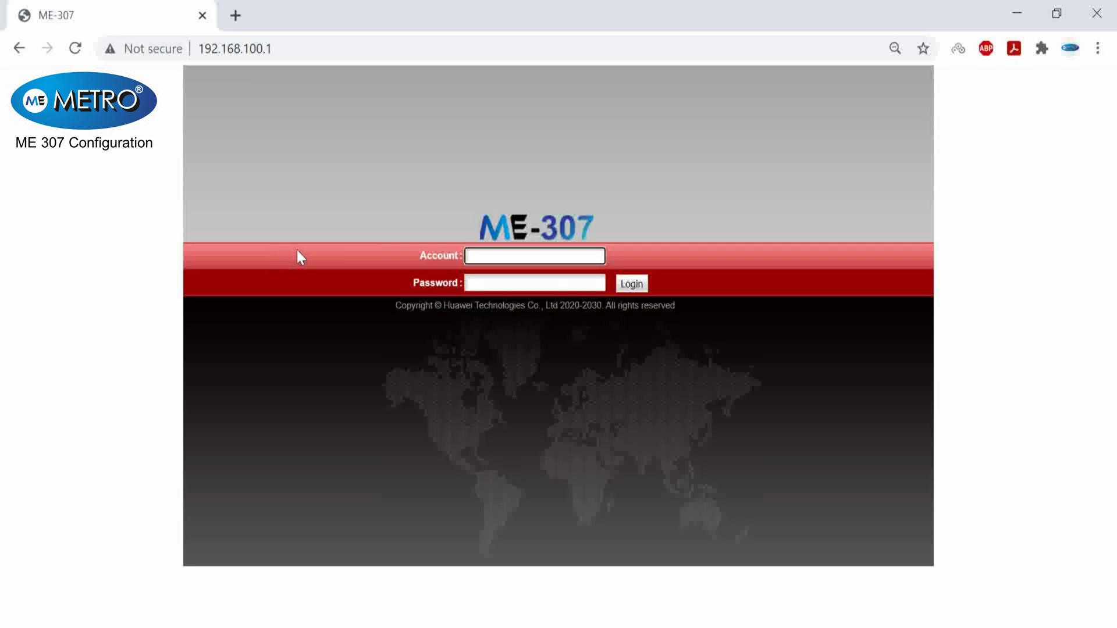
- Via ncpa.cpl, set the Ethernet adapter's IPv4 to obtain an IP address automatically, then close Network Connections
key(super+r)
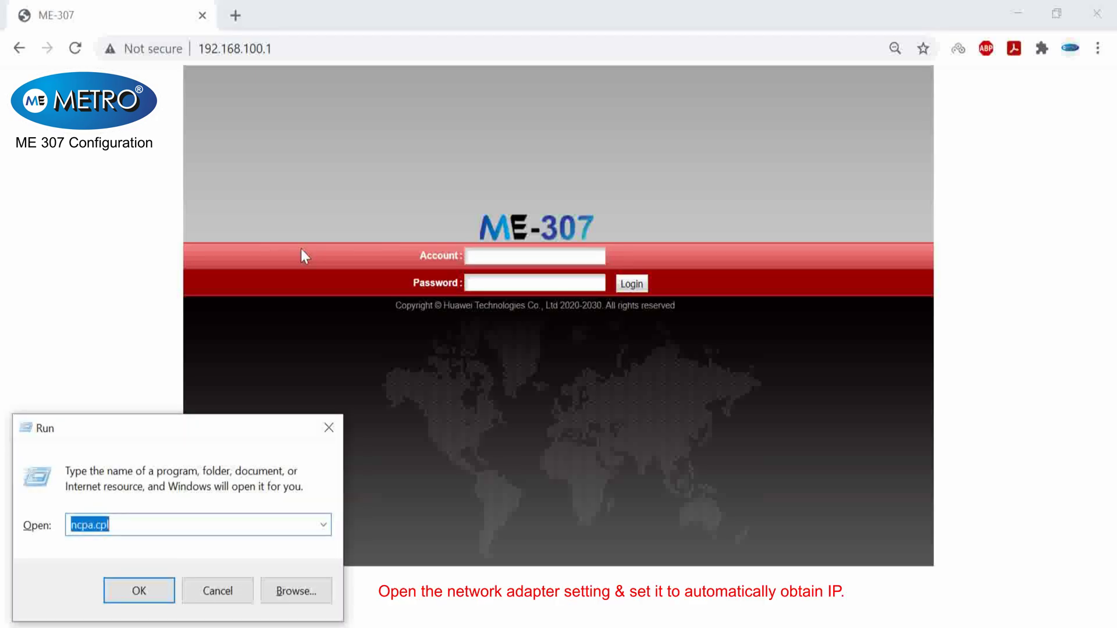
key(Return)
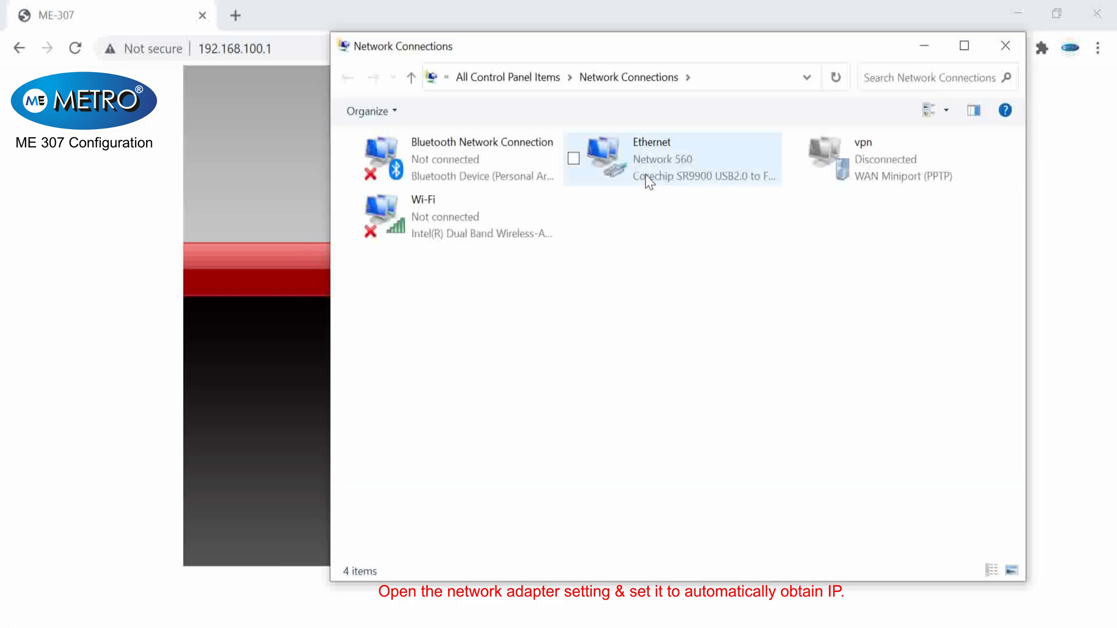
click(645, 177)
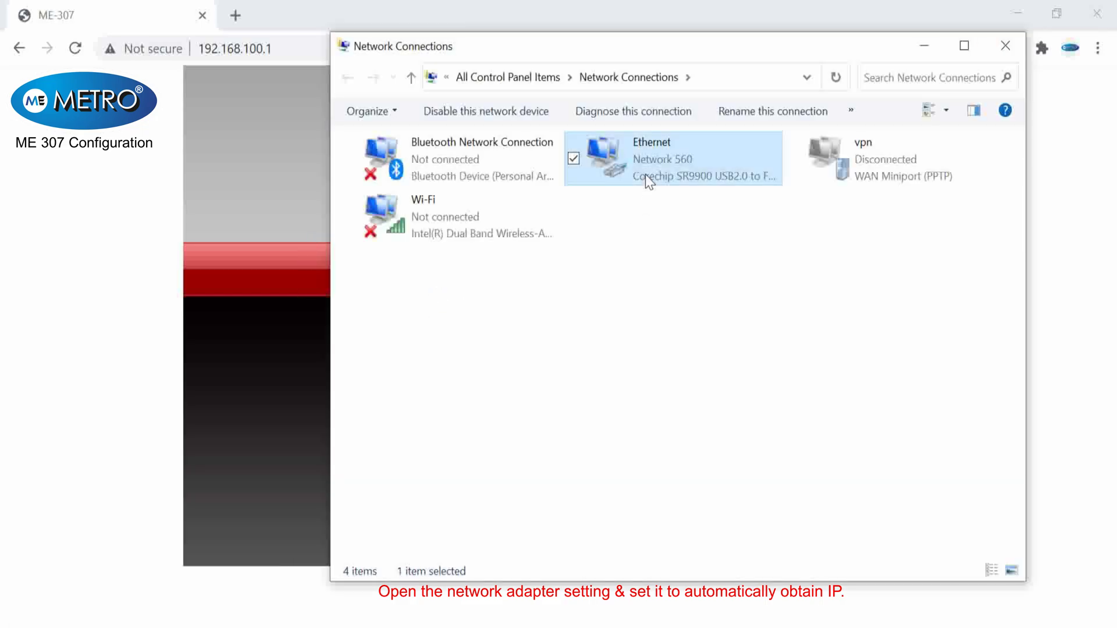
right_click(645, 175)
click(557, 357)
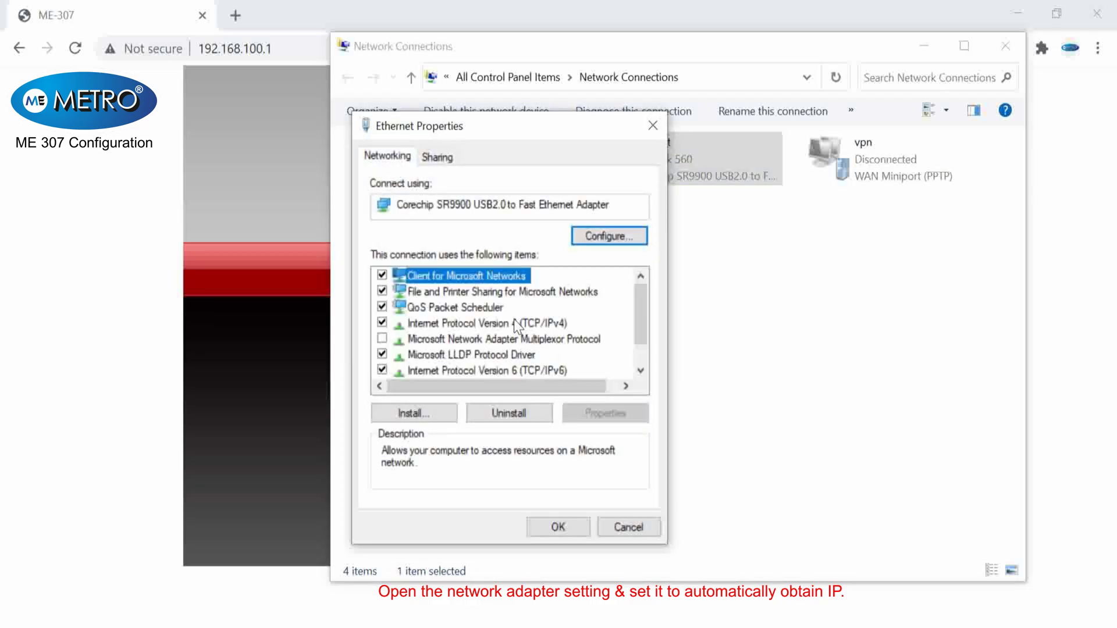
double_click(514, 321)
click(525, 311)
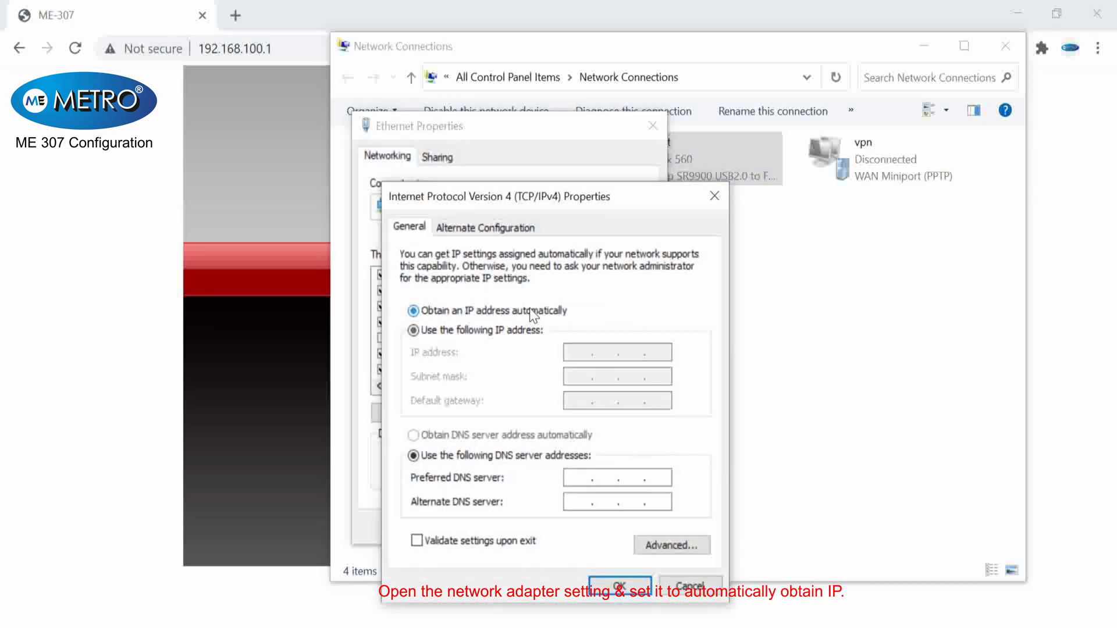
click(609, 592)
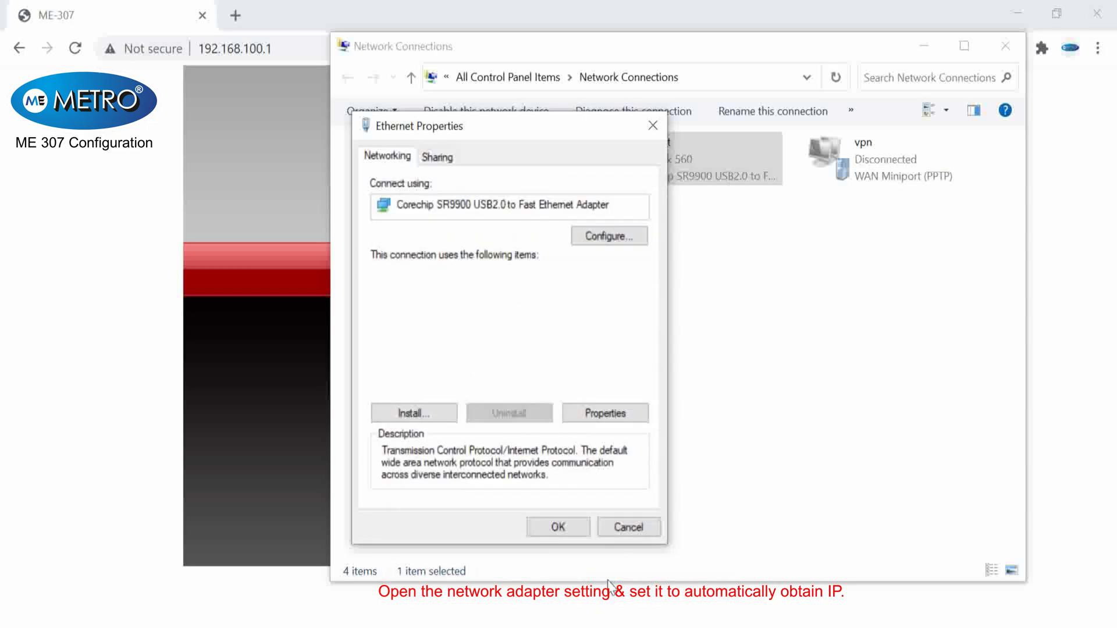
click(551, 526)
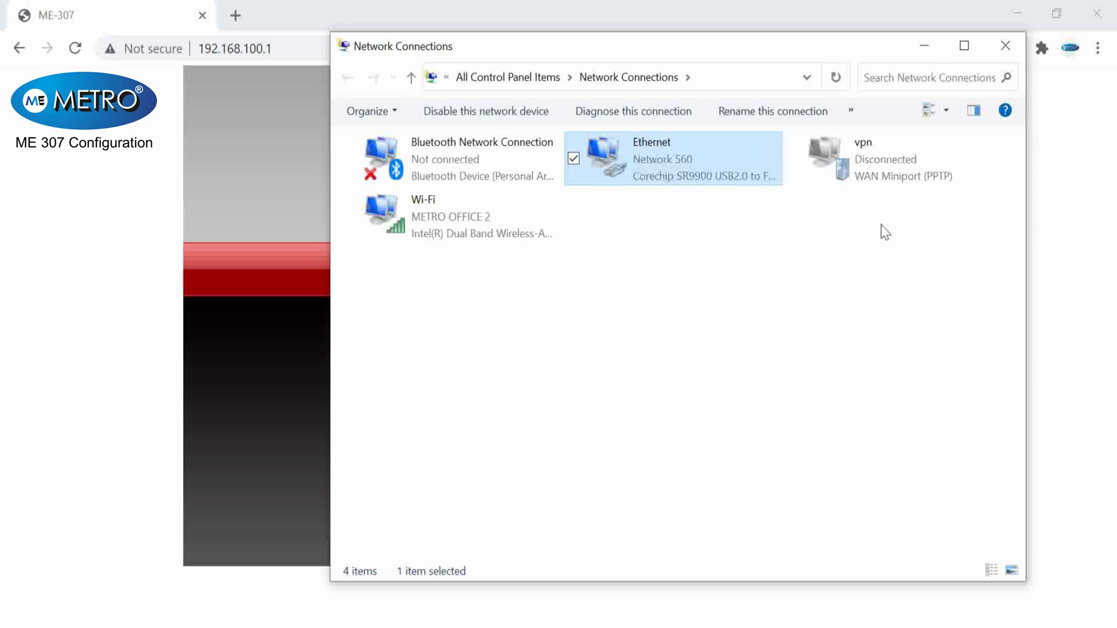
click(1002, 53)
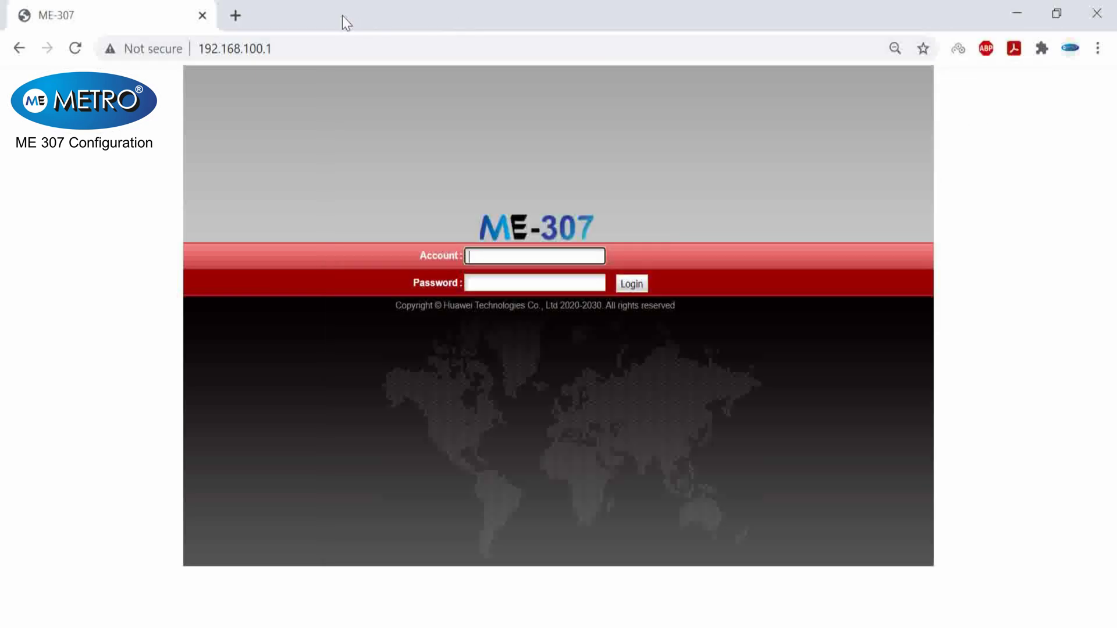
- Load google.co.in in a new tab, dismiss the account prompt, and close the ME-307 tab
click(235, 15)
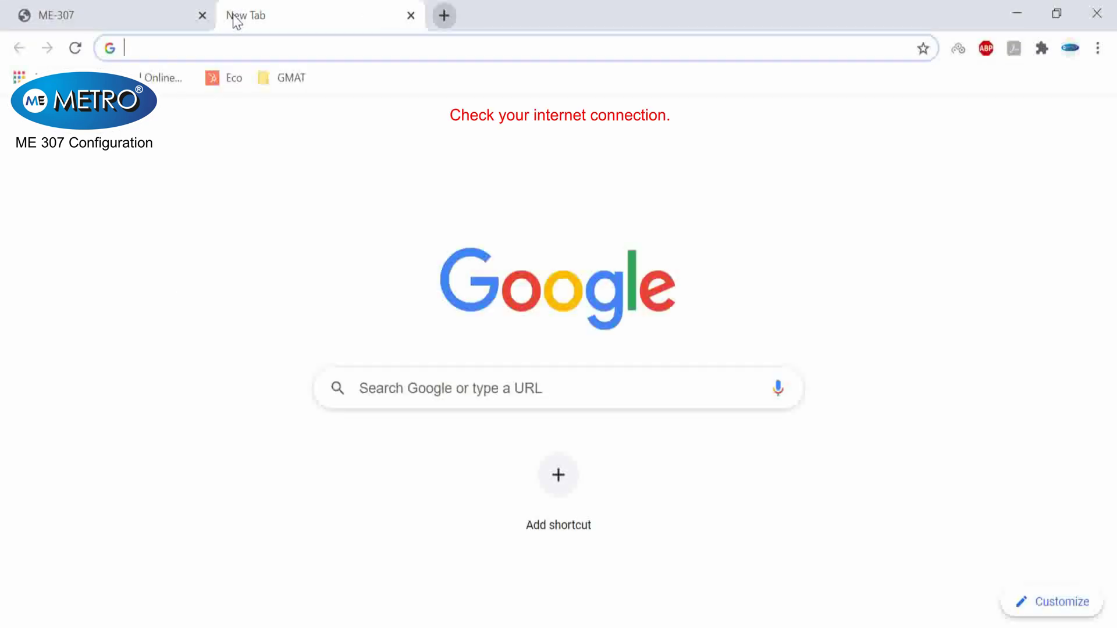
text(google.co.in)
key(Return)
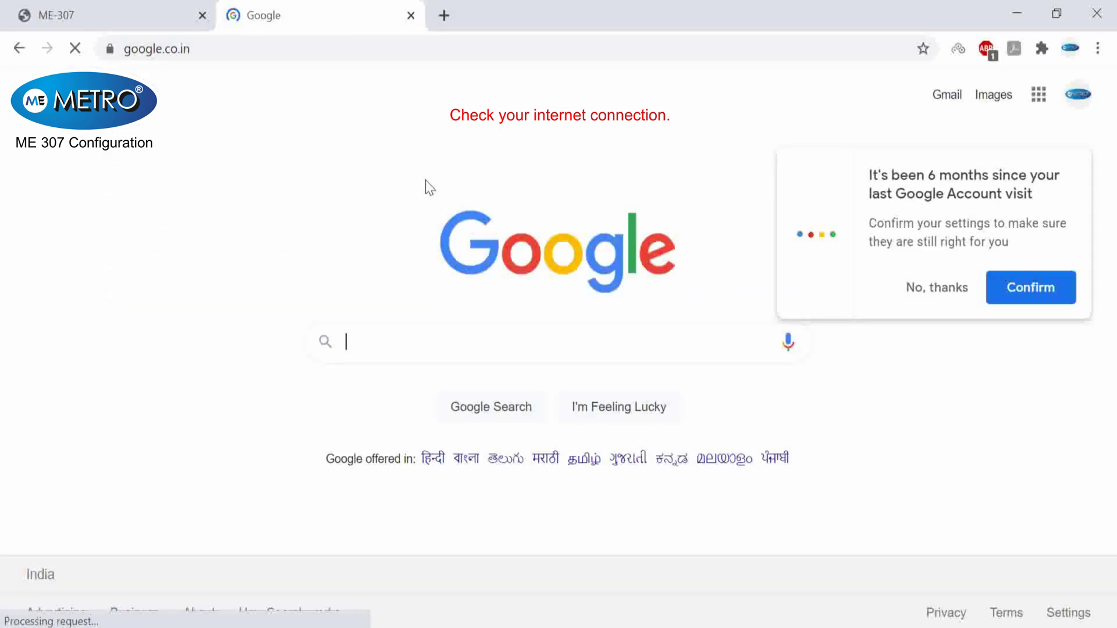
click(937, 289)
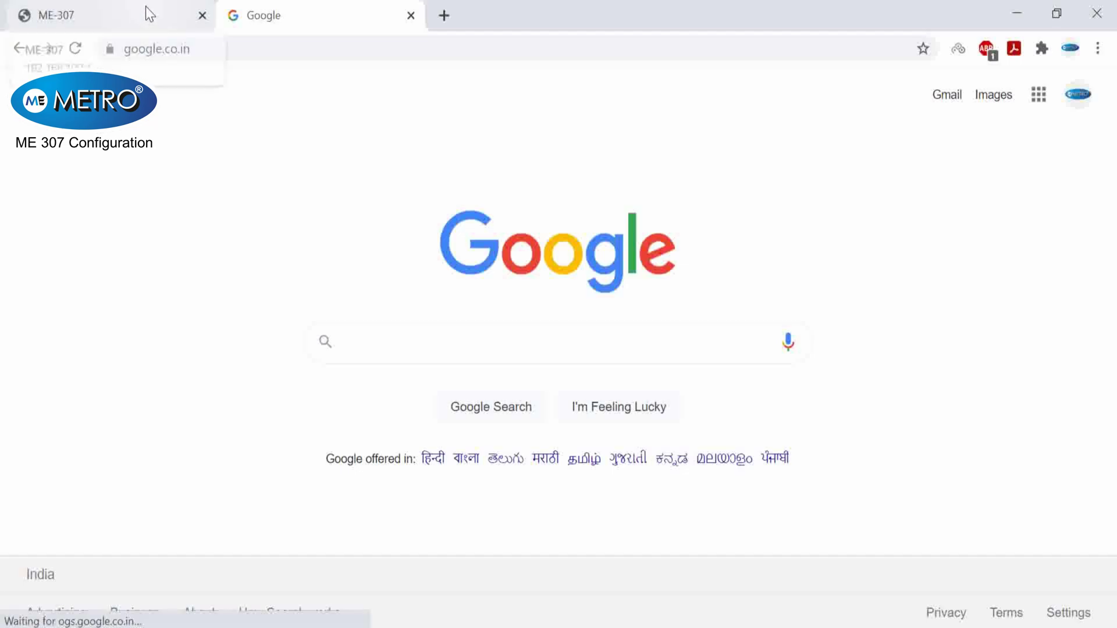
click(203, 16)
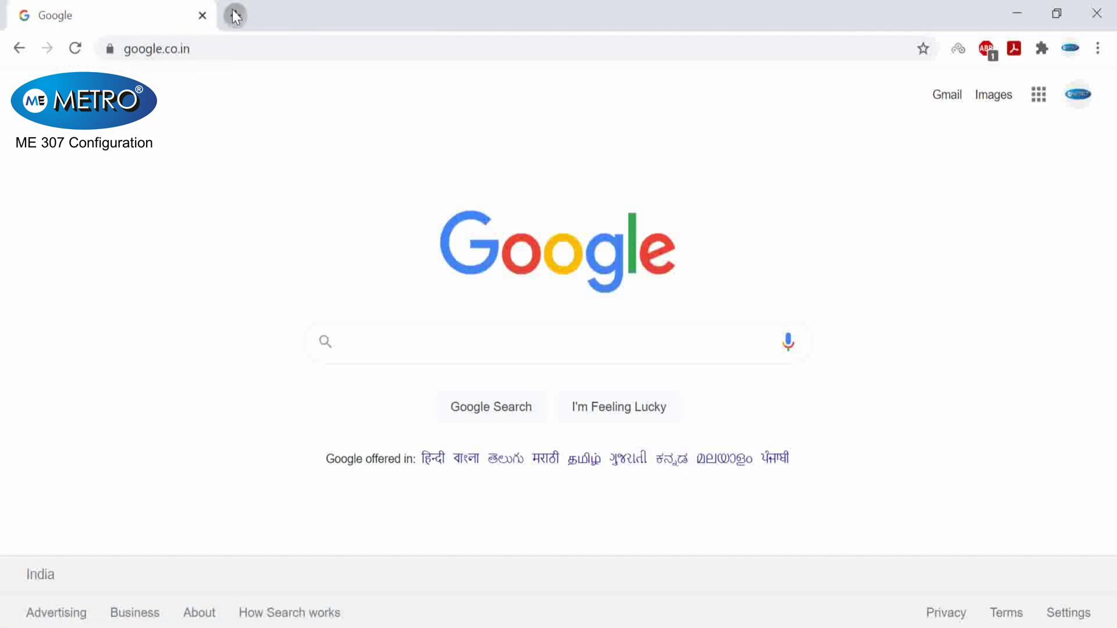
- Log in at 192.168.100.1 with the admin account name and password, dismiss Chrome's warning, then log out
click(232, 16)
text(192)
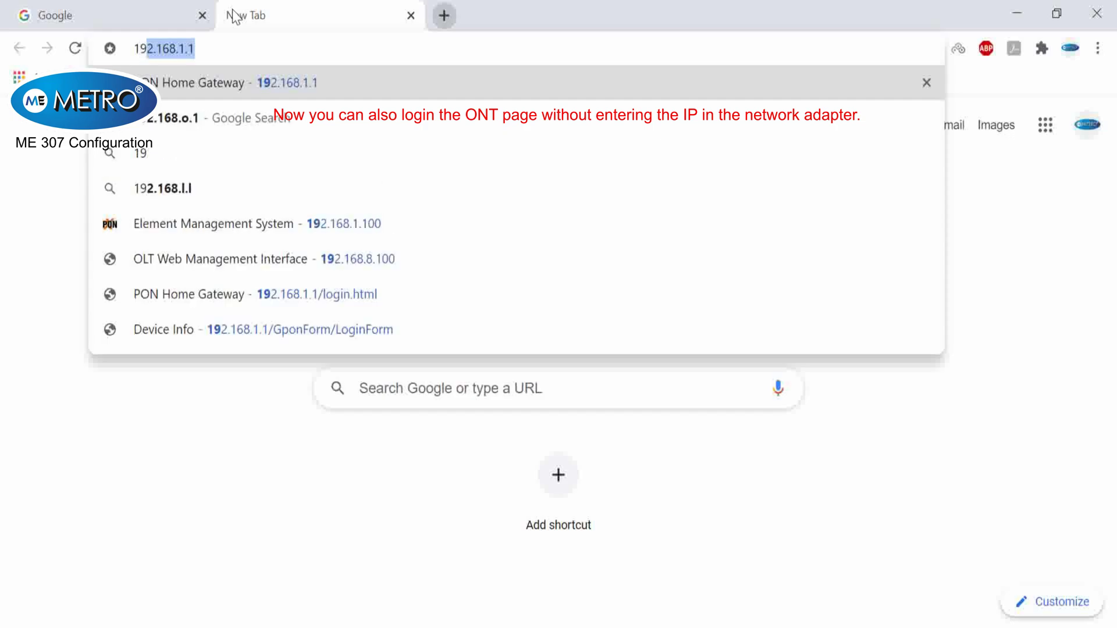
text(.168)
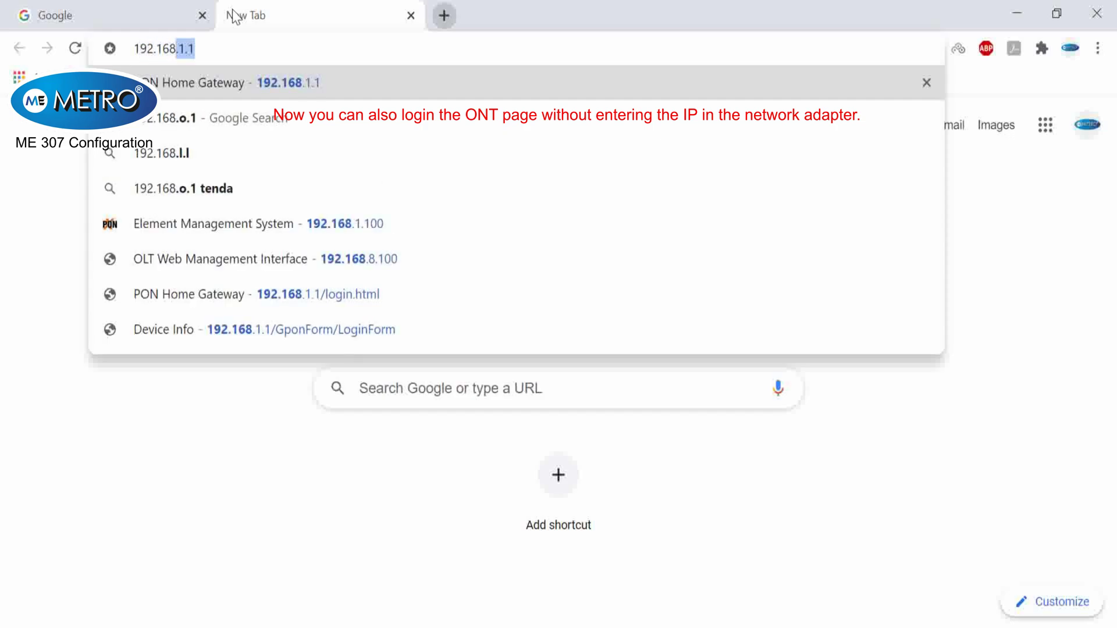
text(.100.1)
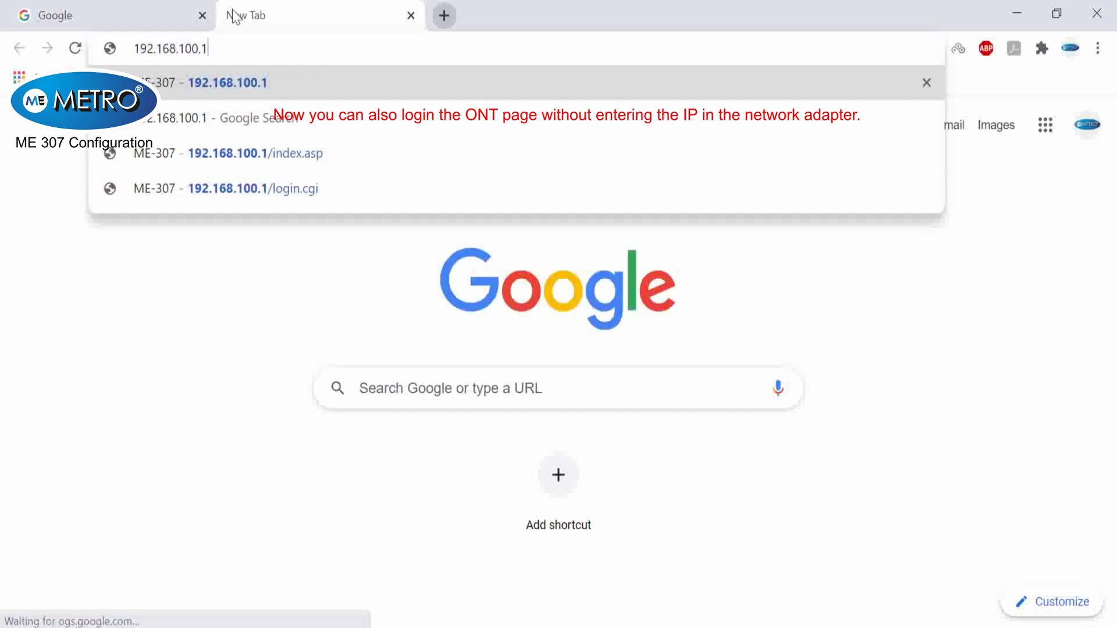
key(Return)
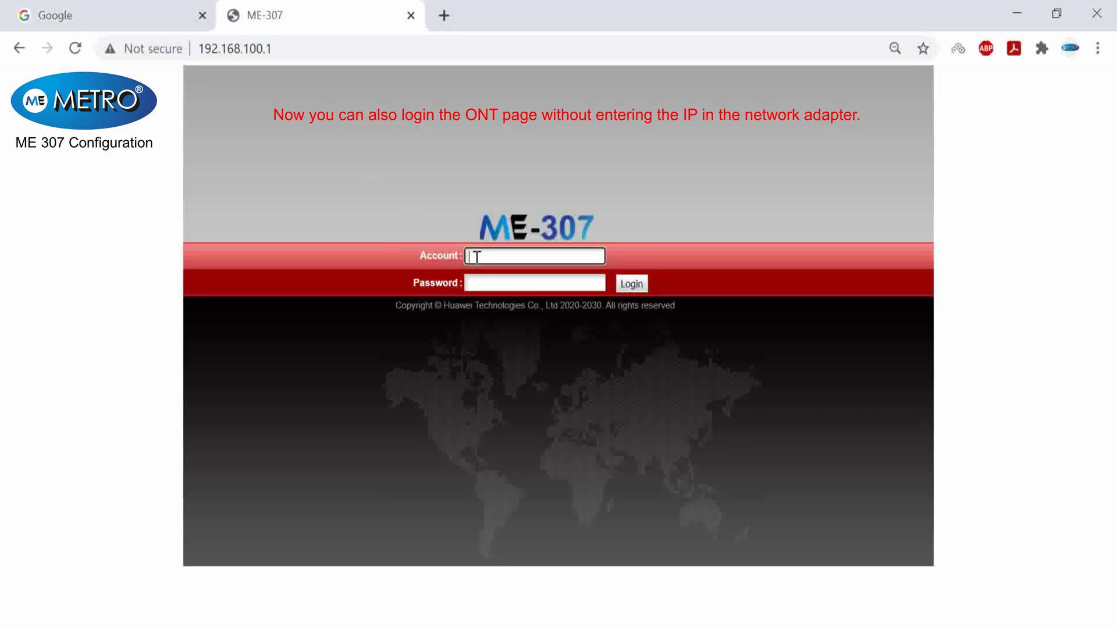
text(telecomadmin)
key(Tab)
text(admintel)
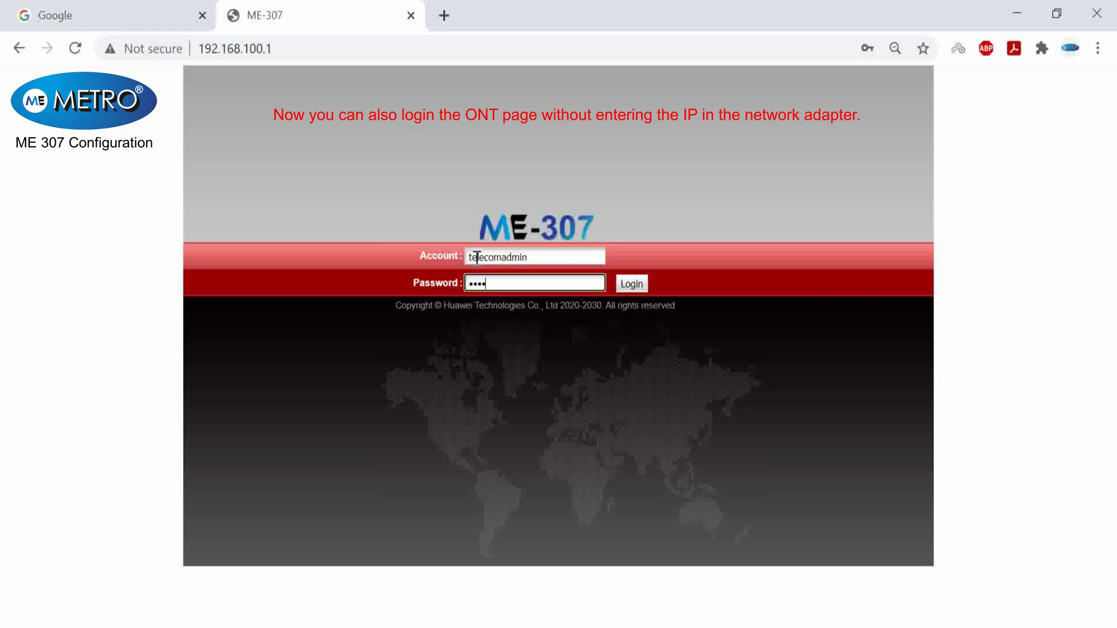
text(ecom)
key(Return)
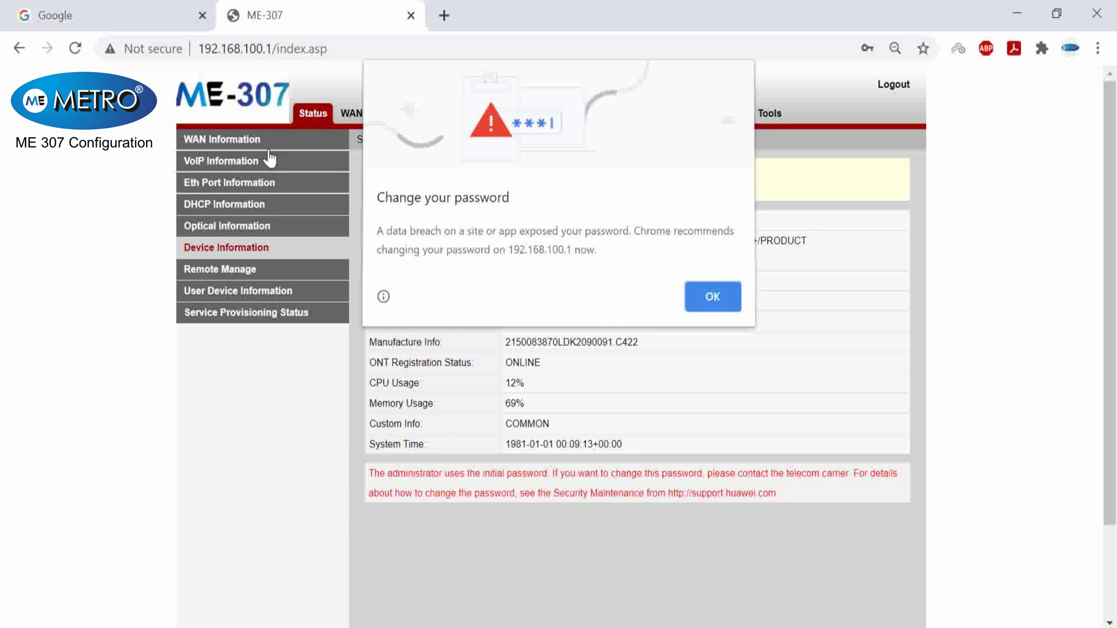
click(704, 298)
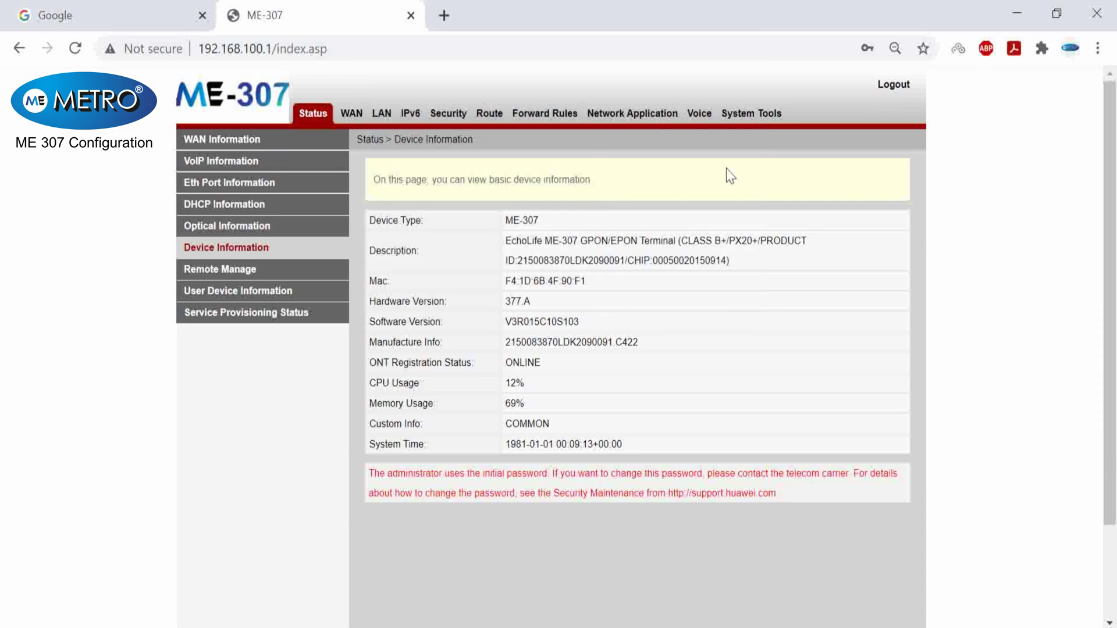
click(893, 86)
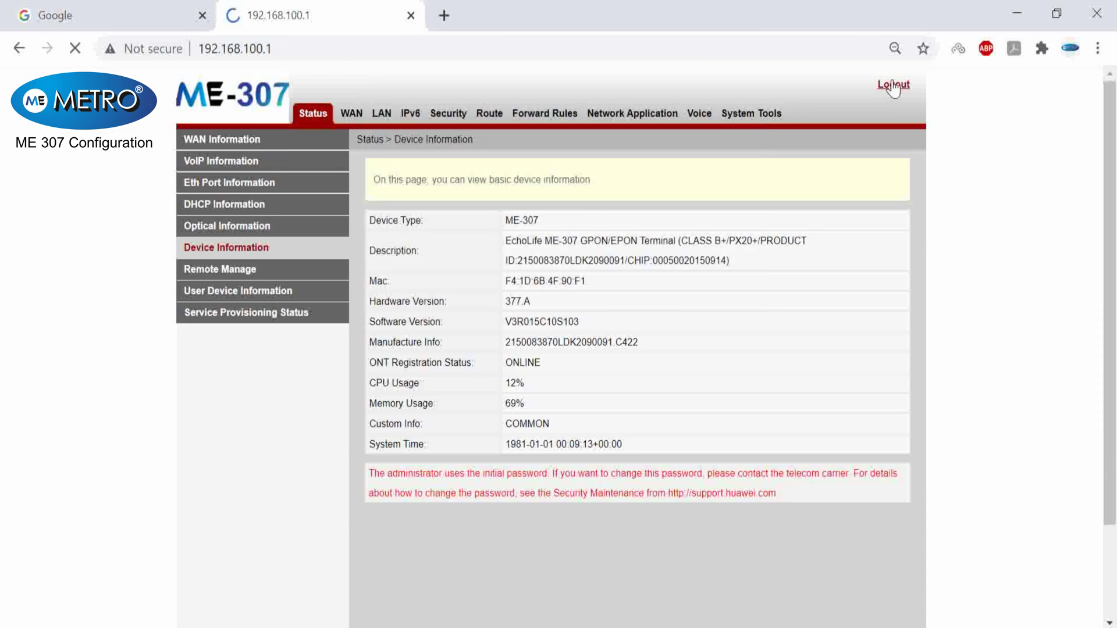